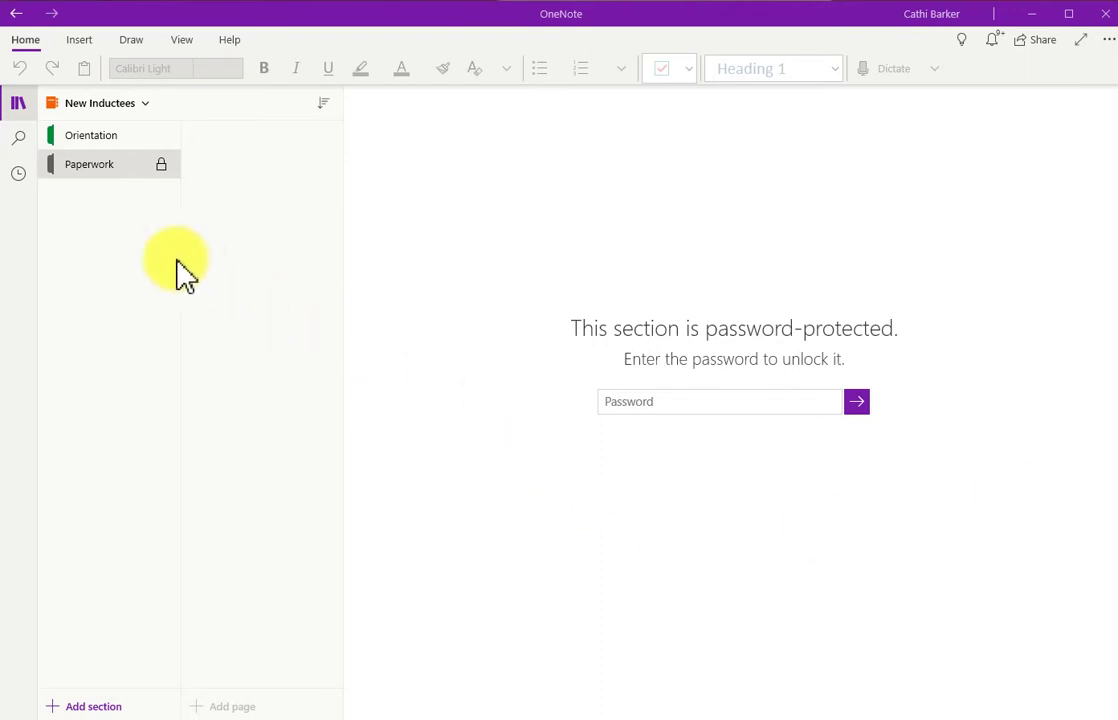
# - Open the Orientation section and title its new page 'First Day'
pyautogui.click(98, 142)
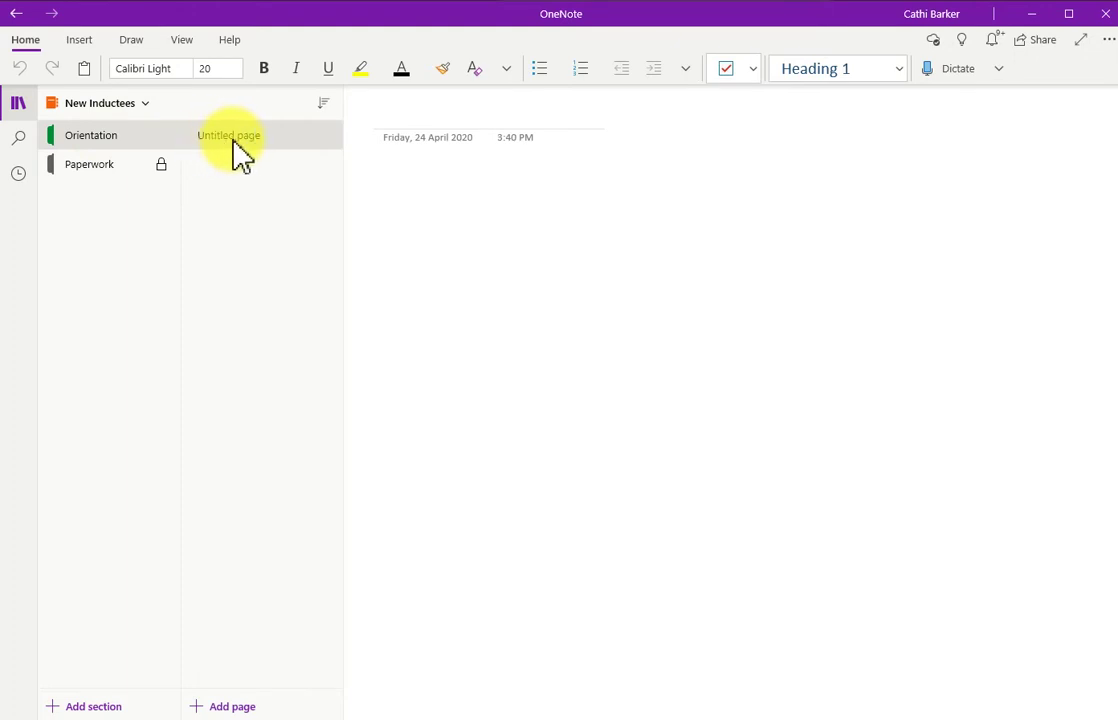
pyautogui.click(402, 115)
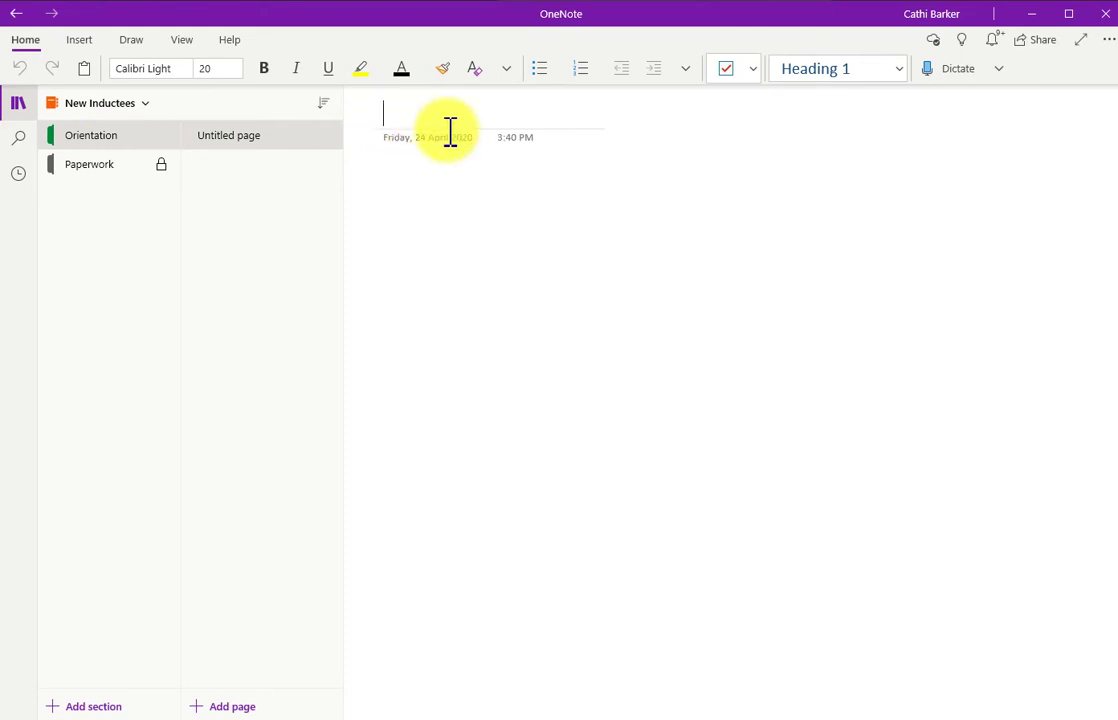
pyautogui.write('First Day')
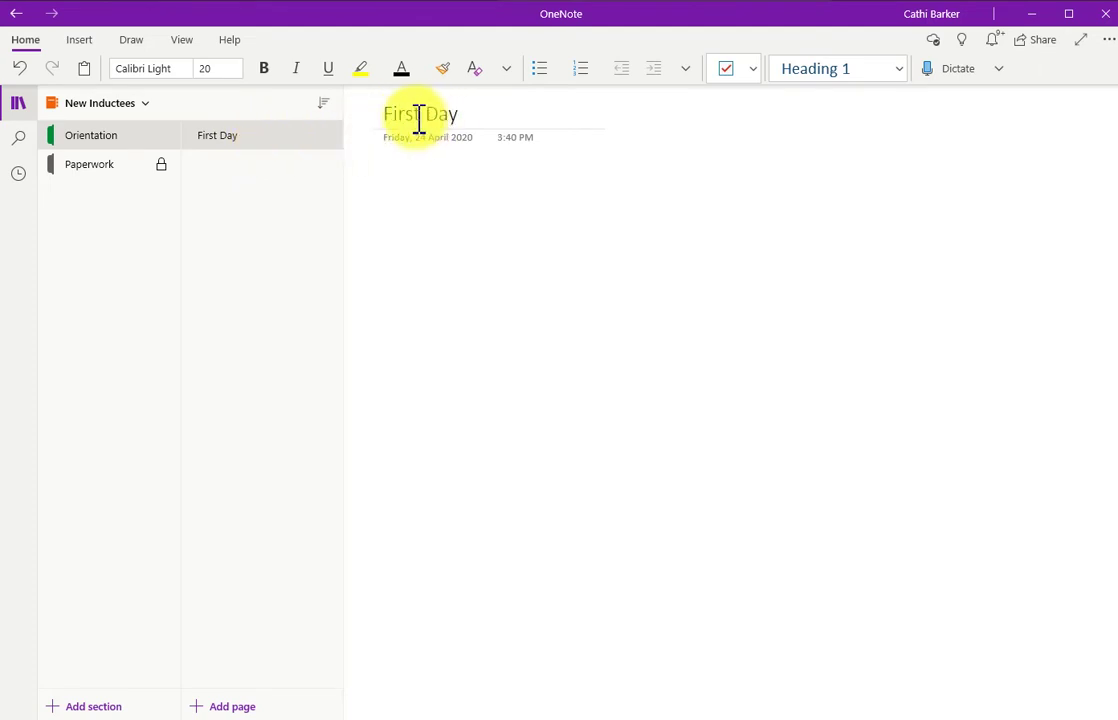
pyautogui.rightClick(268, 150)
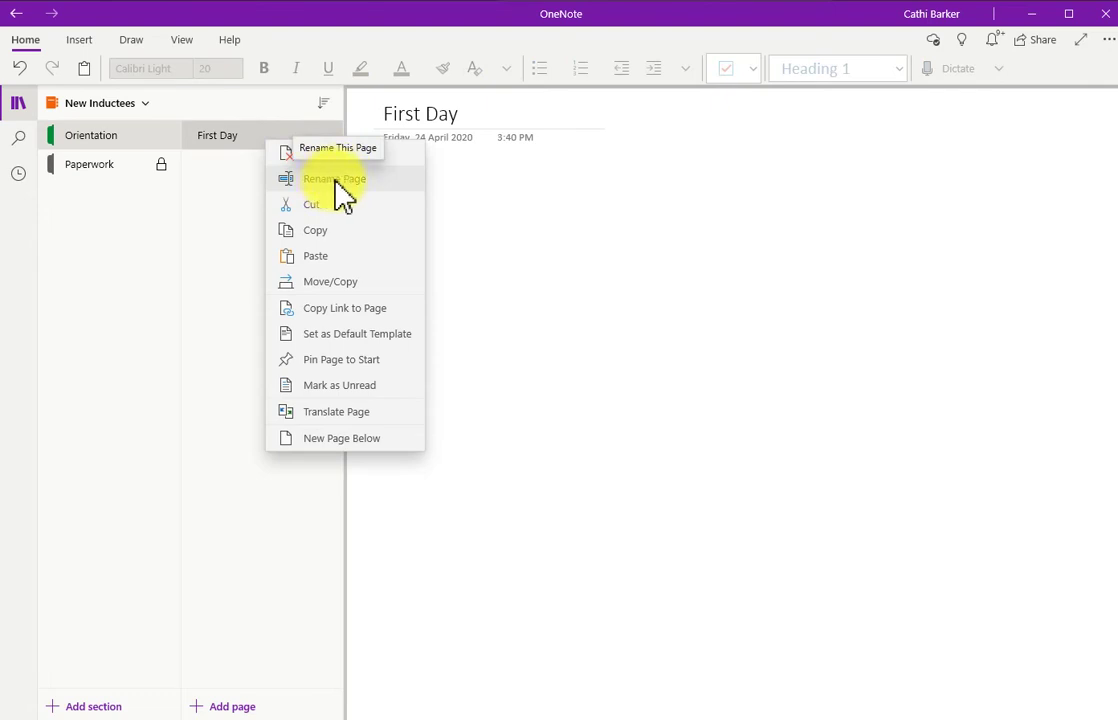
# - Add a new page titled 'Second Day' after First Day
pyautogui.click(234, 196)
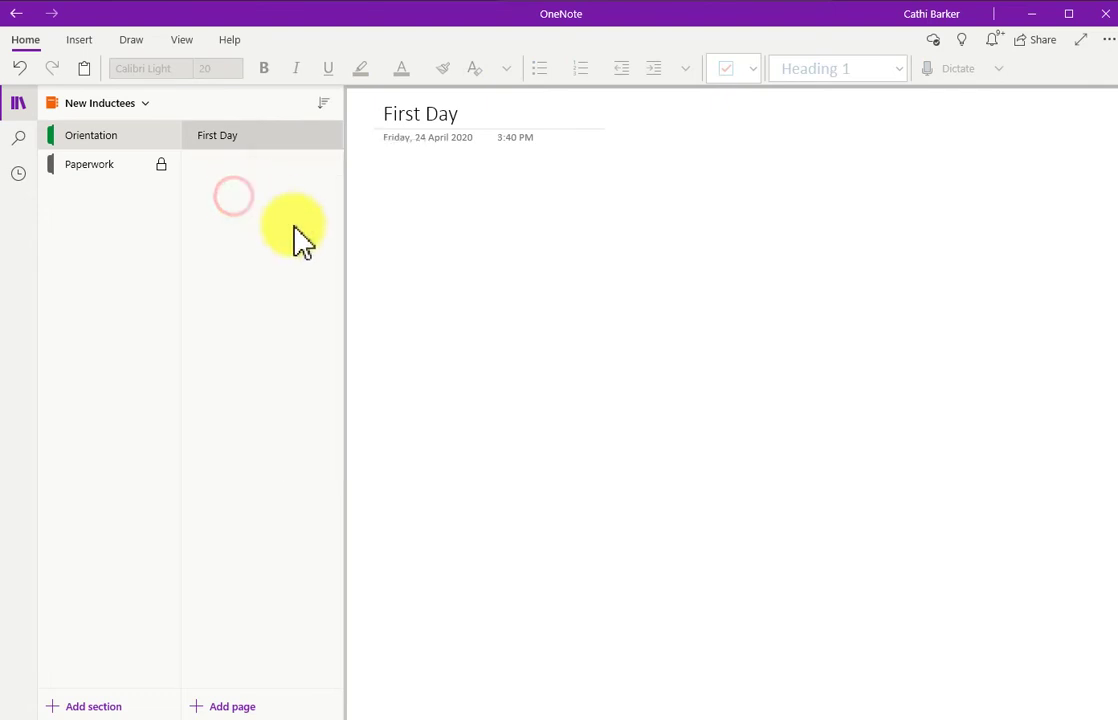
pyautogui.click(230, 707)
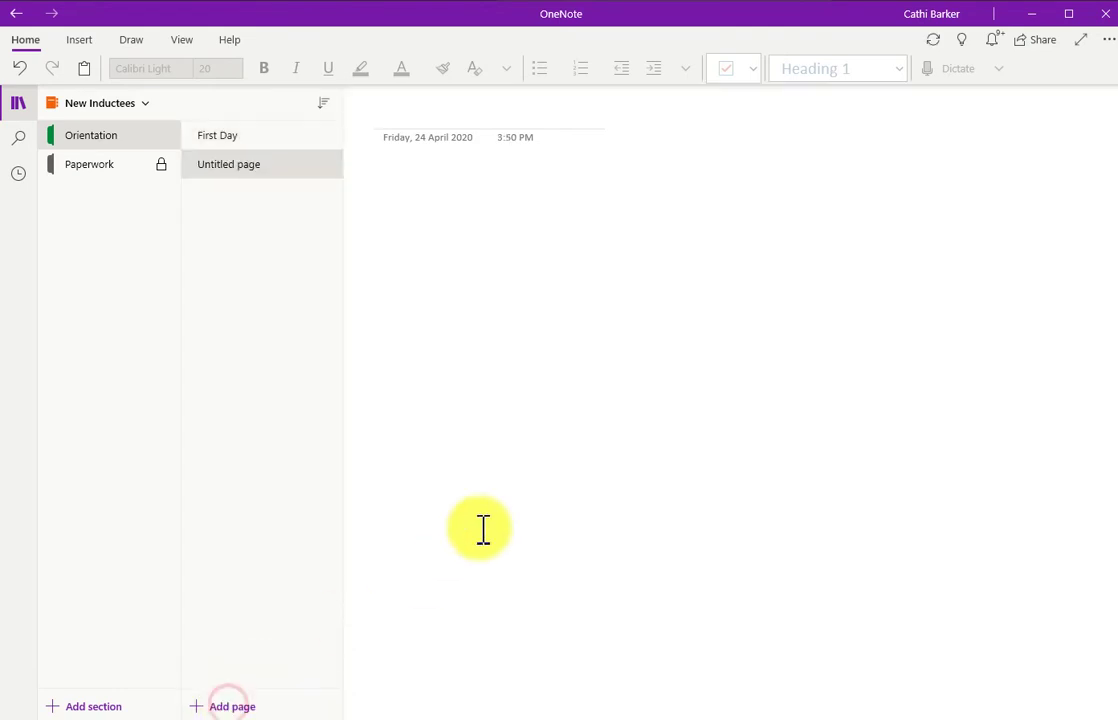
pyautogui.write('Second')
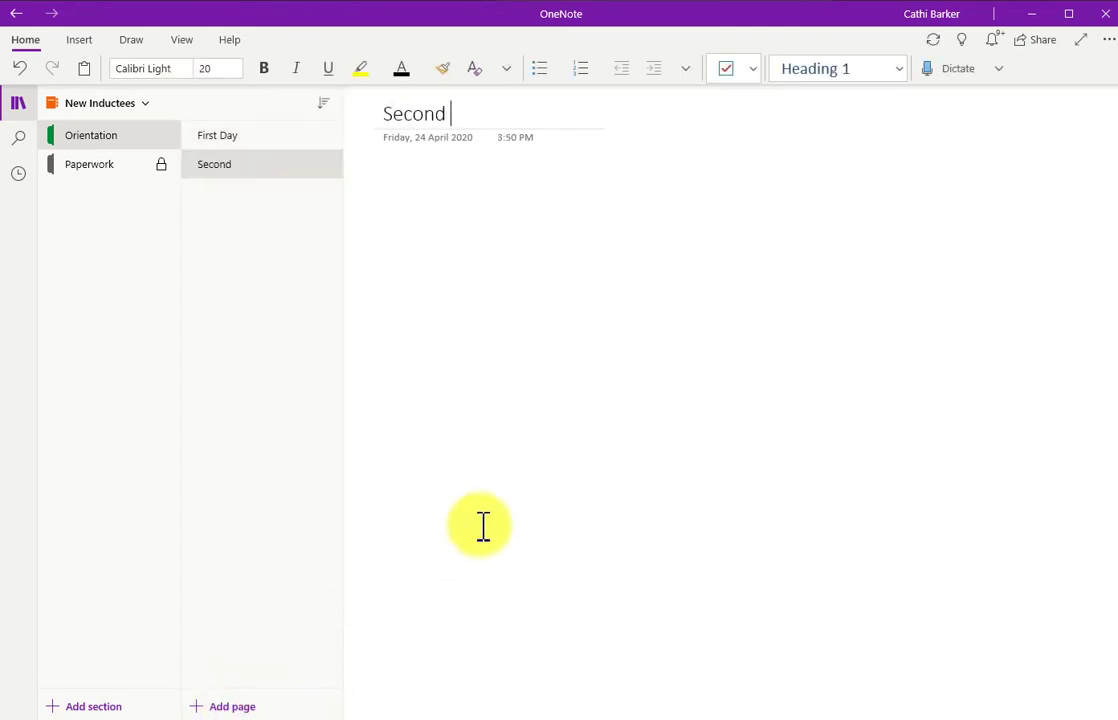
pyautogui.write(' Dau')
pyautogui.press('BackSpace')
pyautogui.write('y')
pyautogui.press('Return')
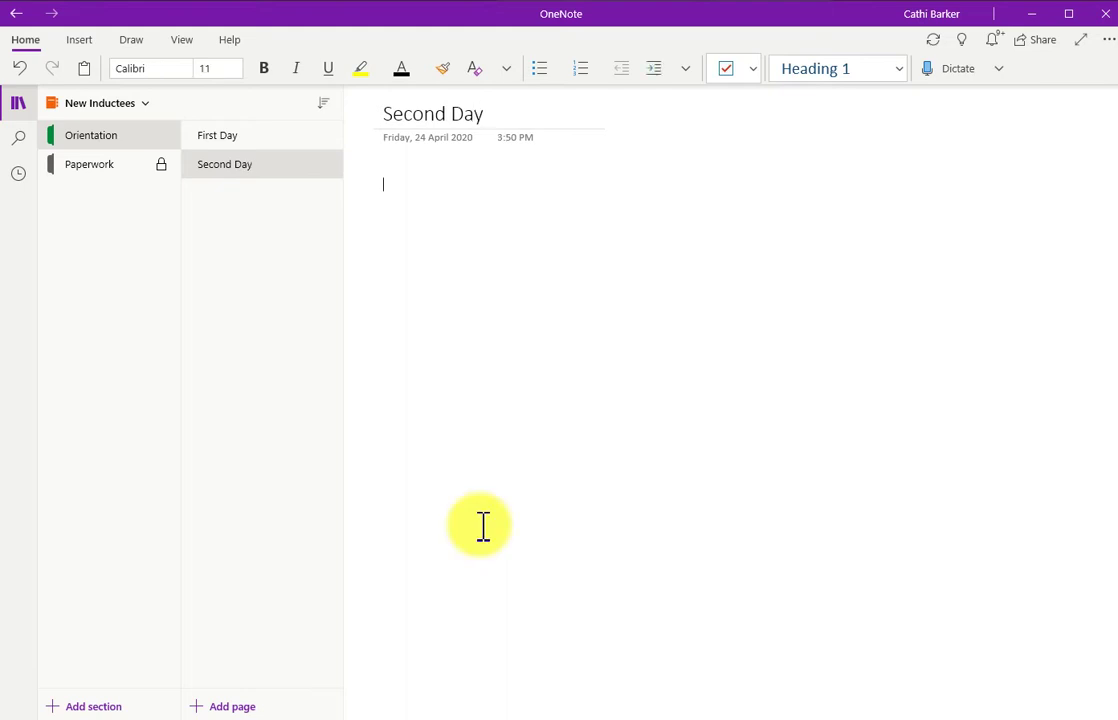
# - Add two more pages titled 'First Week' and 'First Month'
pyautogui.click(232, 707)
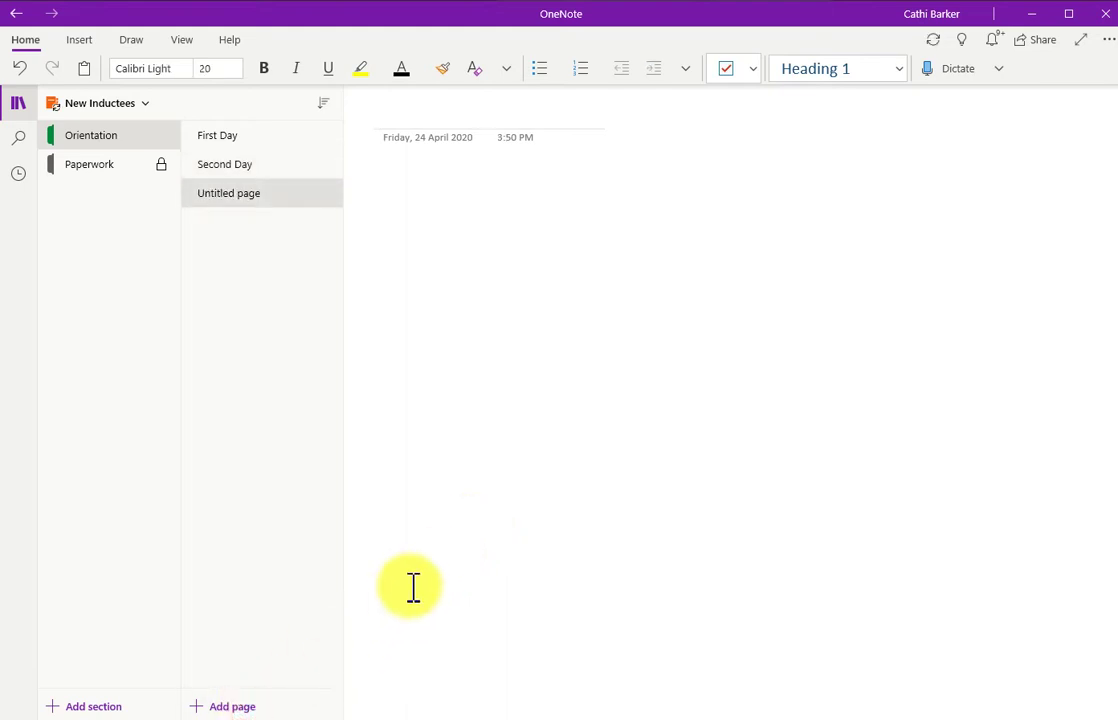
pyautogui.write('First Week')
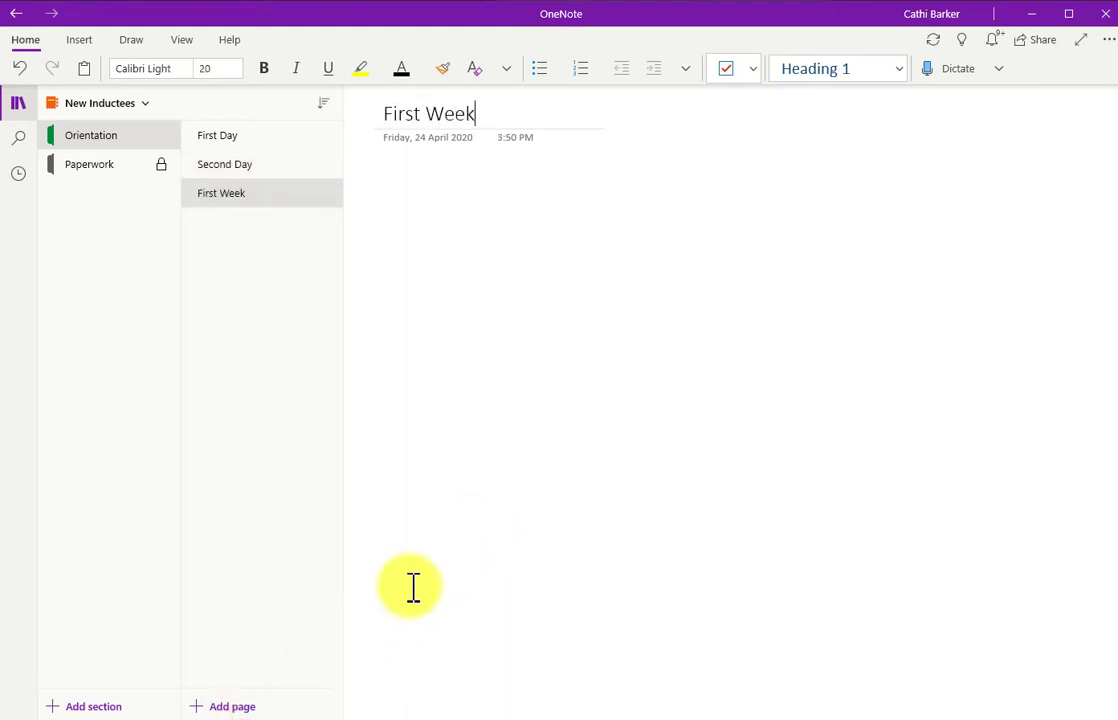
pyautogui.click(248, 707)
pyautogui.write('First Month')
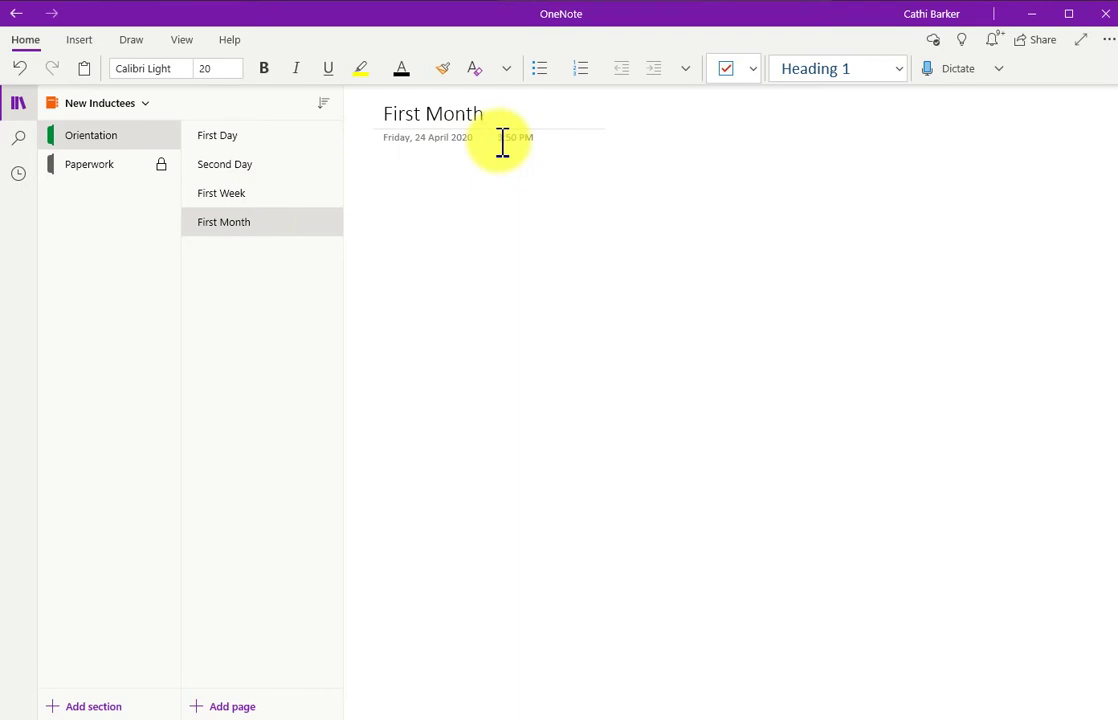
# - Try dragging First Month, then sort the pages alphabetically and by date created
pyautogui.click(246, 224)
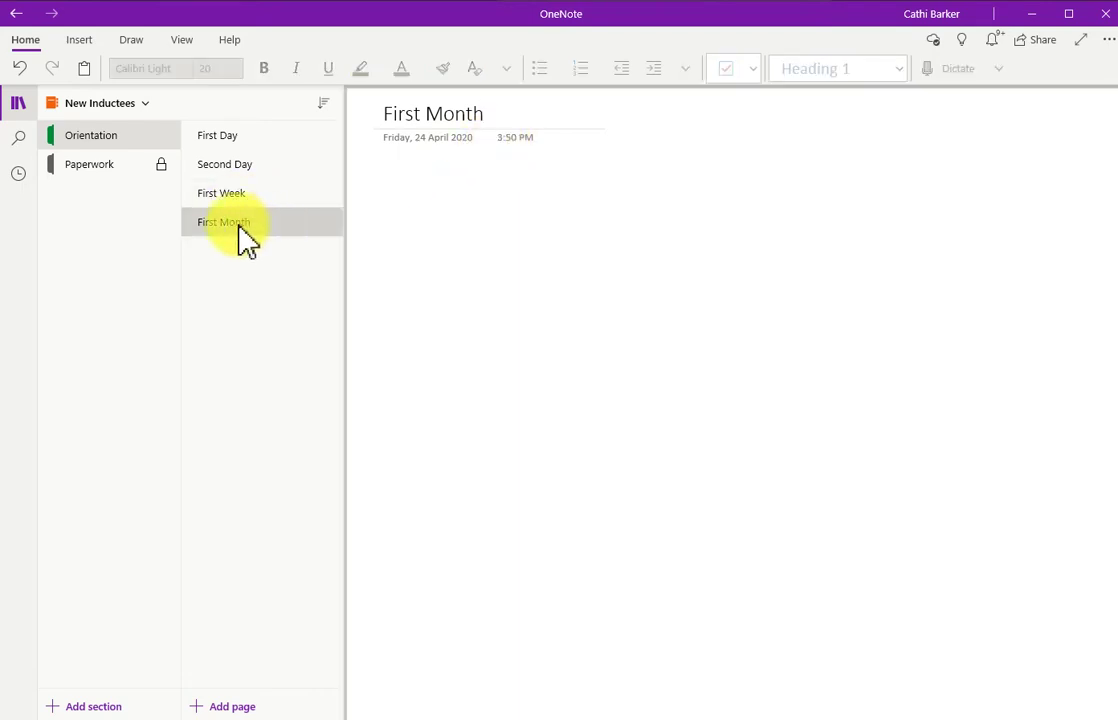
pyautogui.moveTo(240, 228)
pyautogui.mouseDown()
pyautogui.moveTo(241, 137)
pyautogui.moveTo(240, 245)
pyautogui.mouseUp()
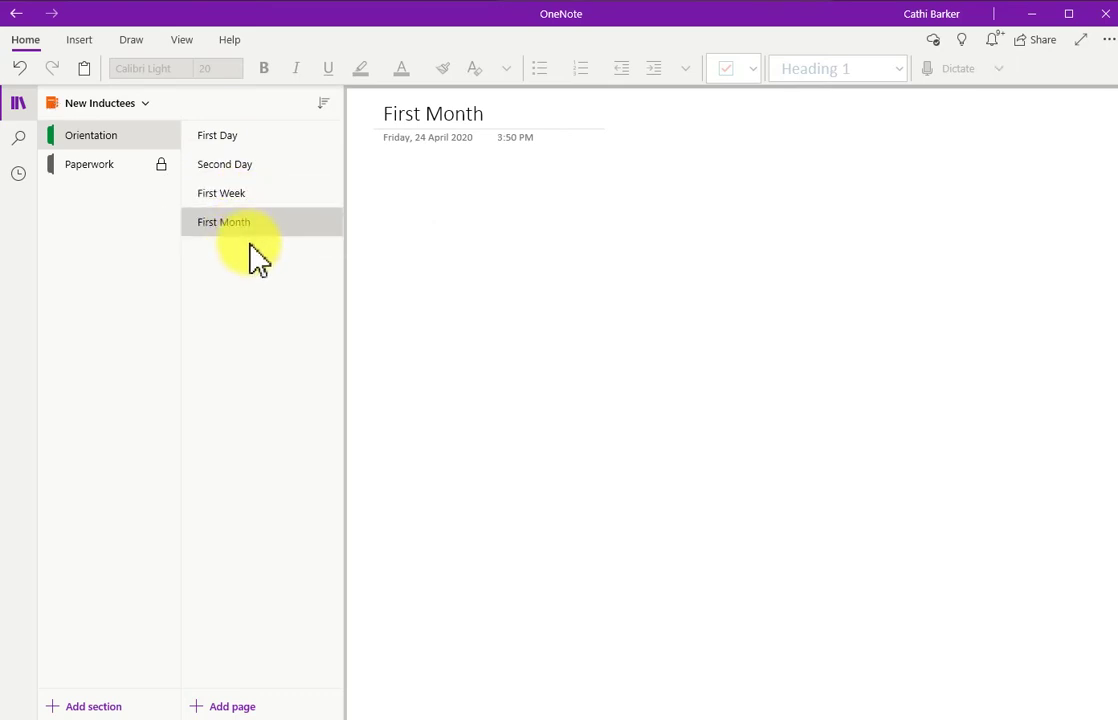
pyautogui.click(325, 105)
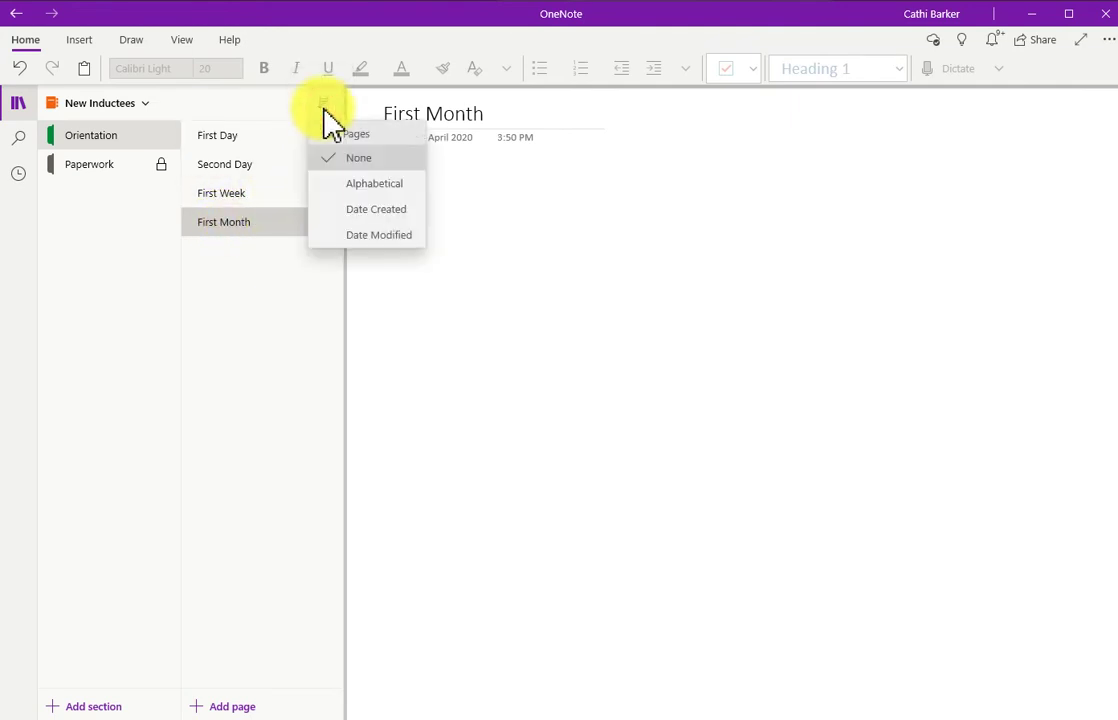
pyautogui.click(357, 184)
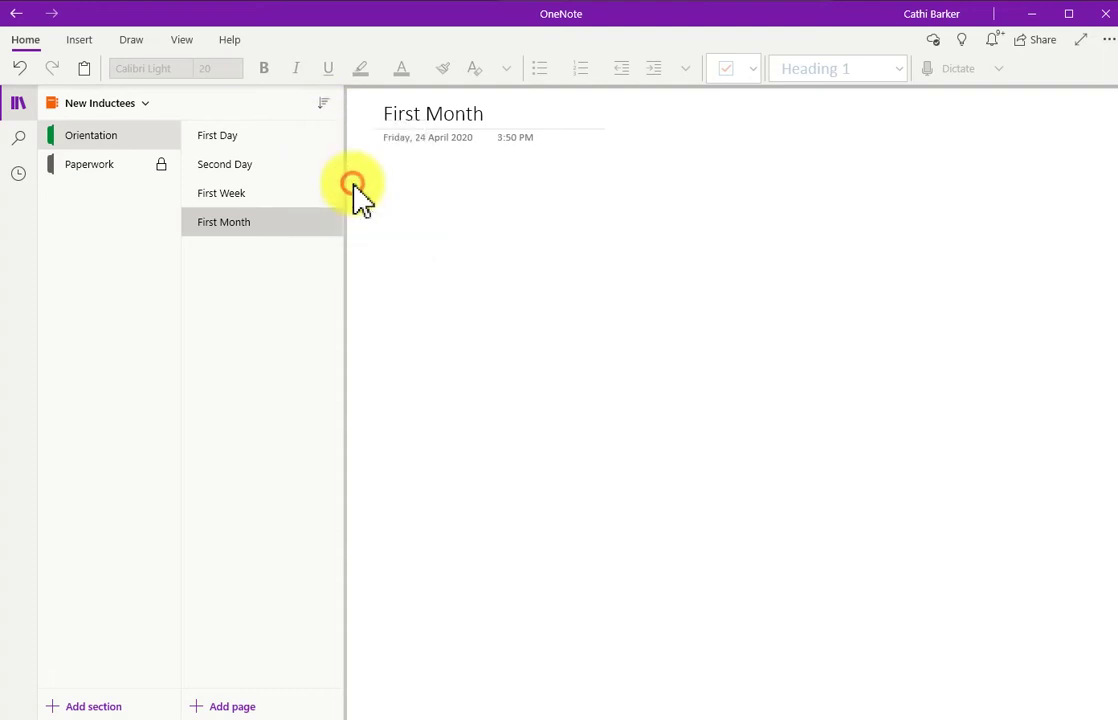
pyautogui.click(325, 104)
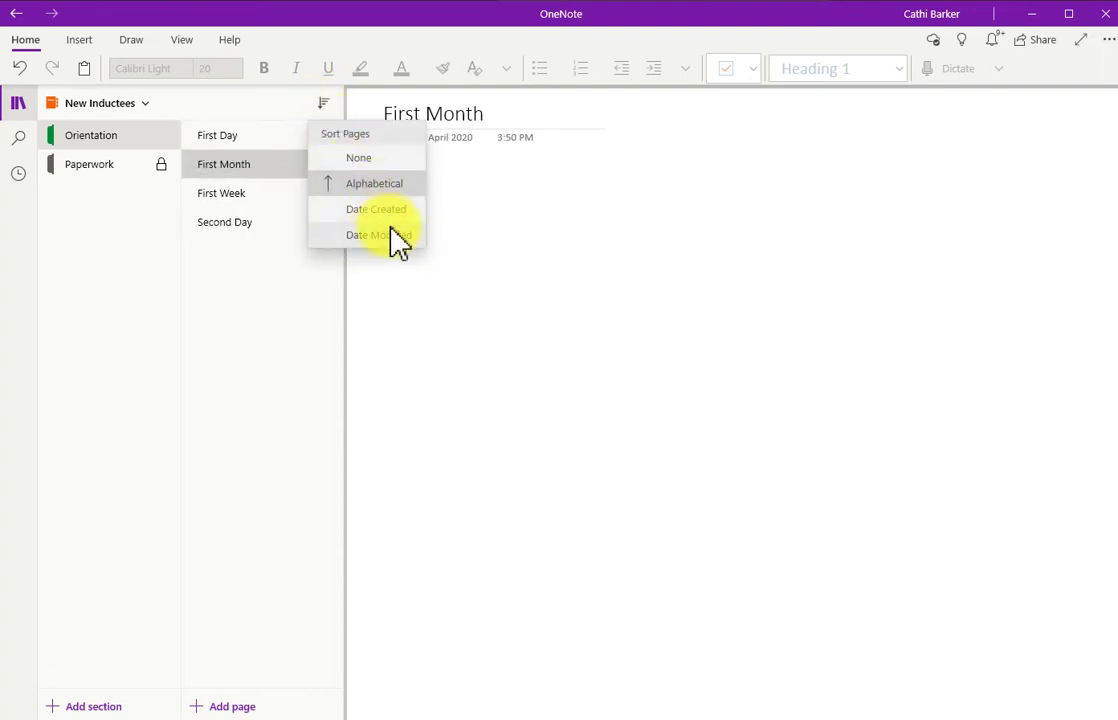
pyautogui.click(385, 212)
# - Sort the pages by date modified, then set sorting to None to restore the original order
pyautogui.click(323, 104)
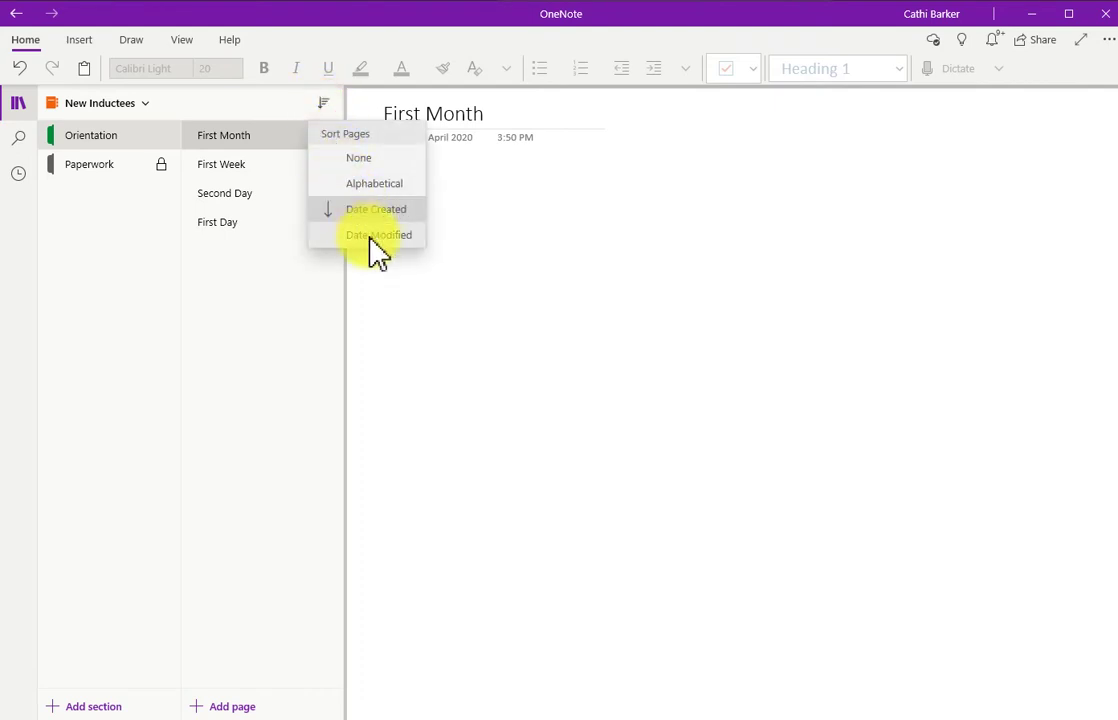
pyautogui.click(370, 237)
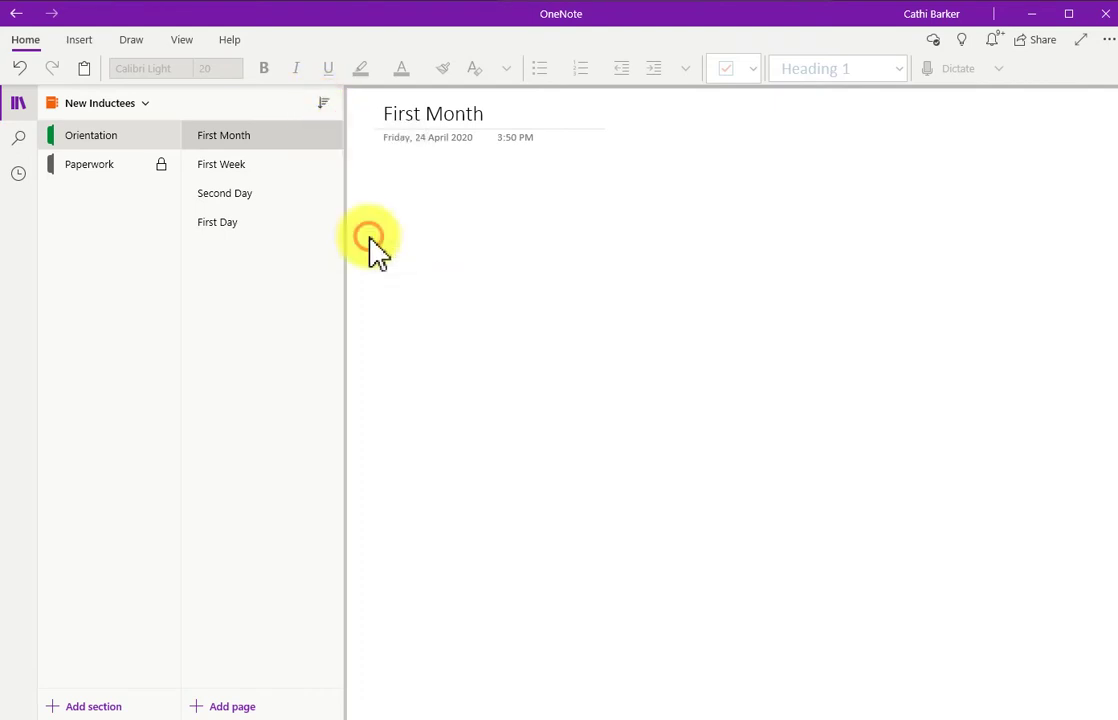
pyautogui.click(324, 104)
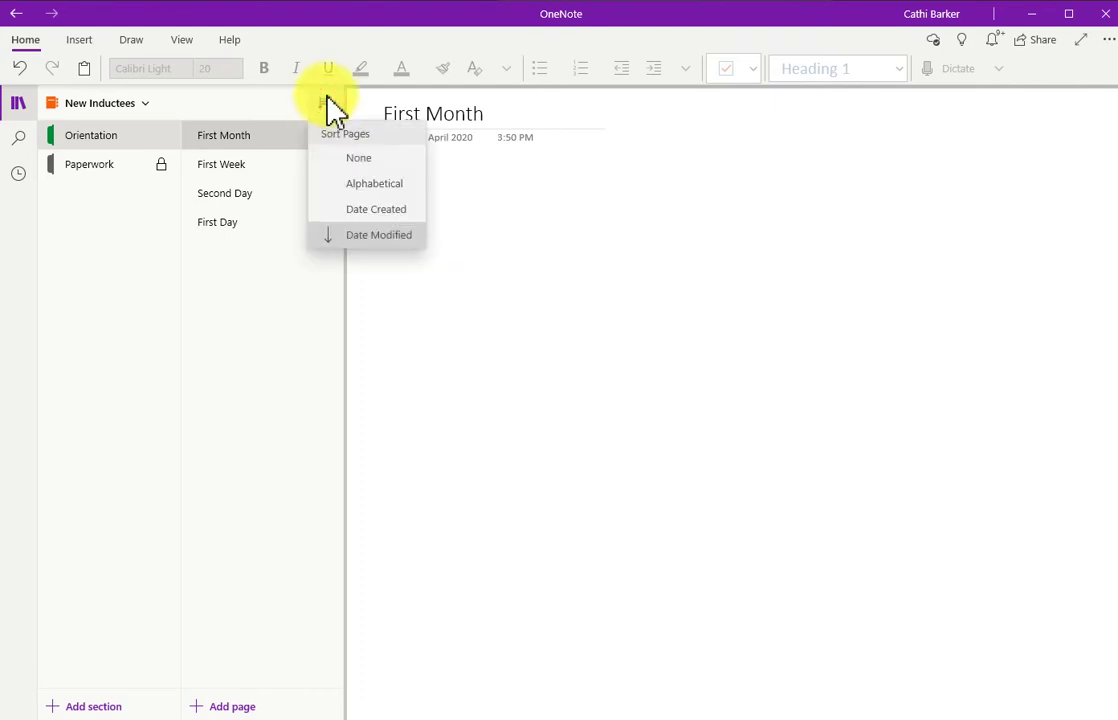
pyautogui.click(363, 182)
pyautogui.click(370, 175)
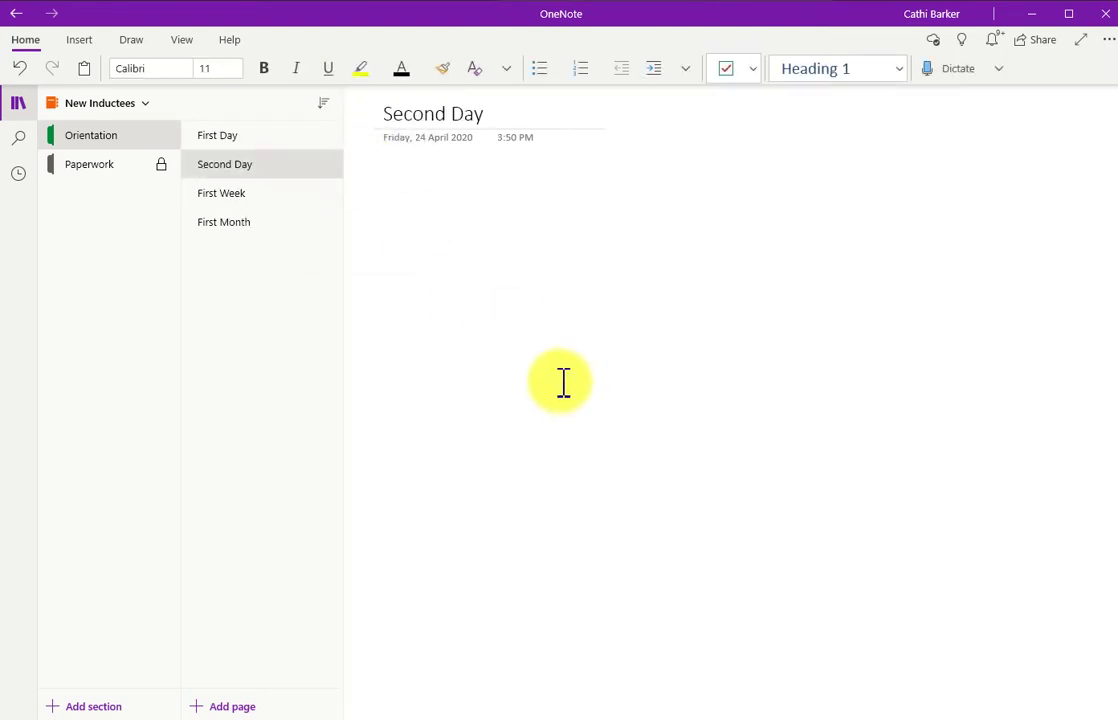
# - Delete the First Month page from the page list
pyautogui.rightClick(262, 232)
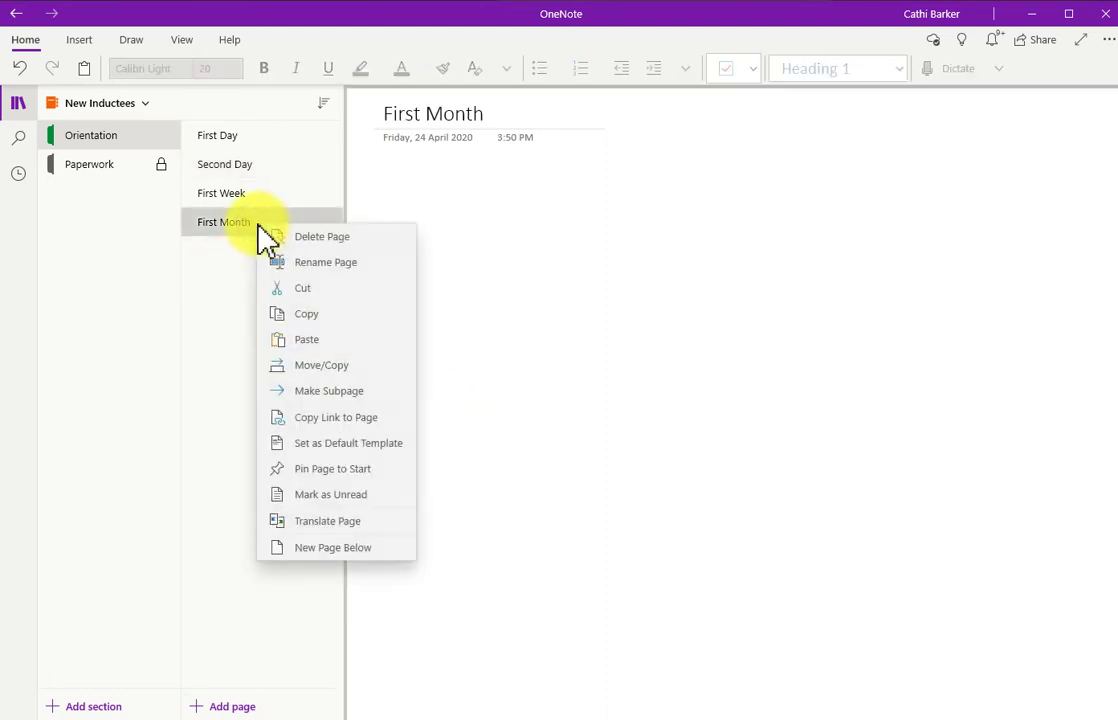
pyautogui.click(352, 238)
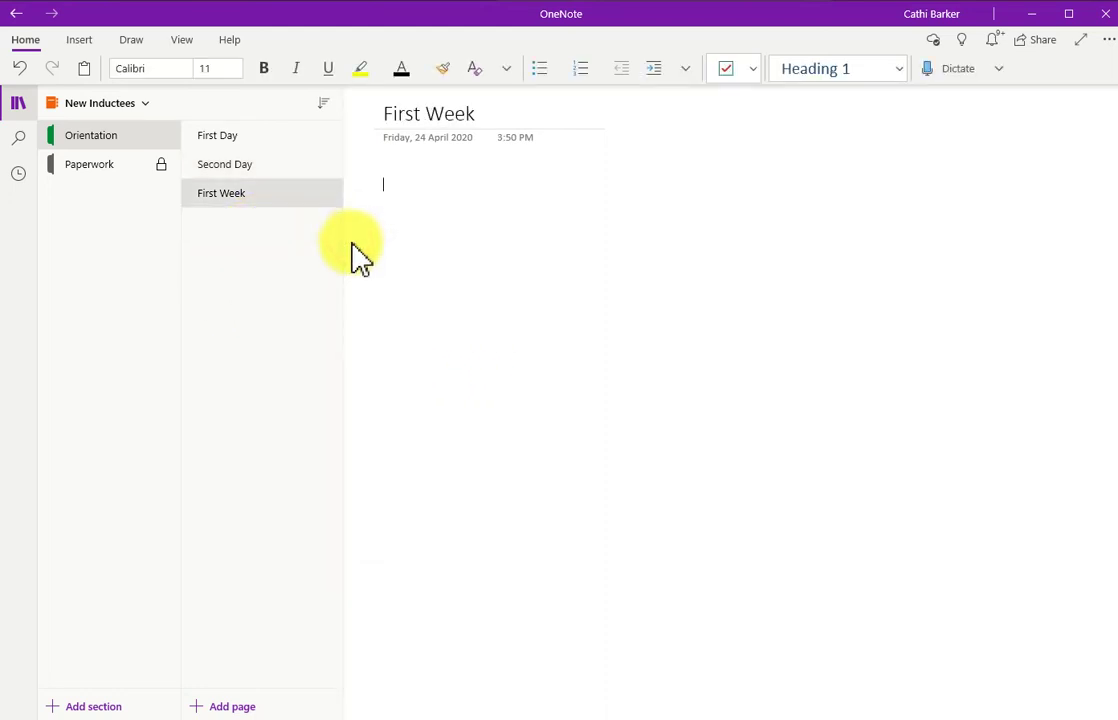
pyautogui.rightClick(261, 199)
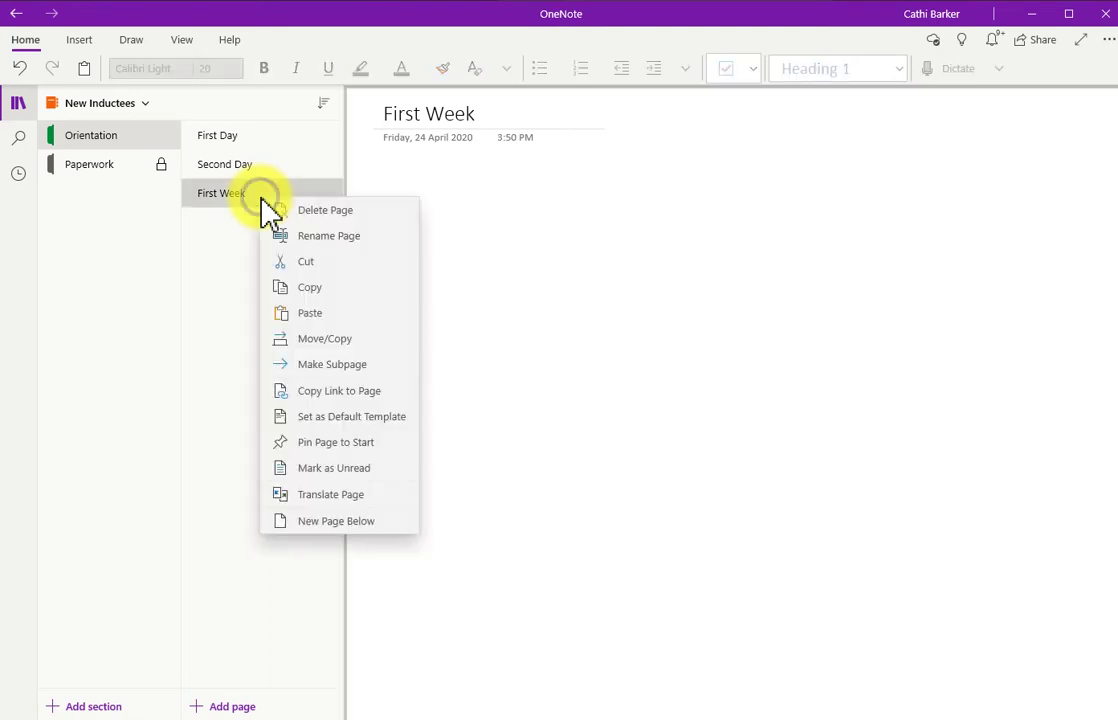
pyautogui.click(364, 367)
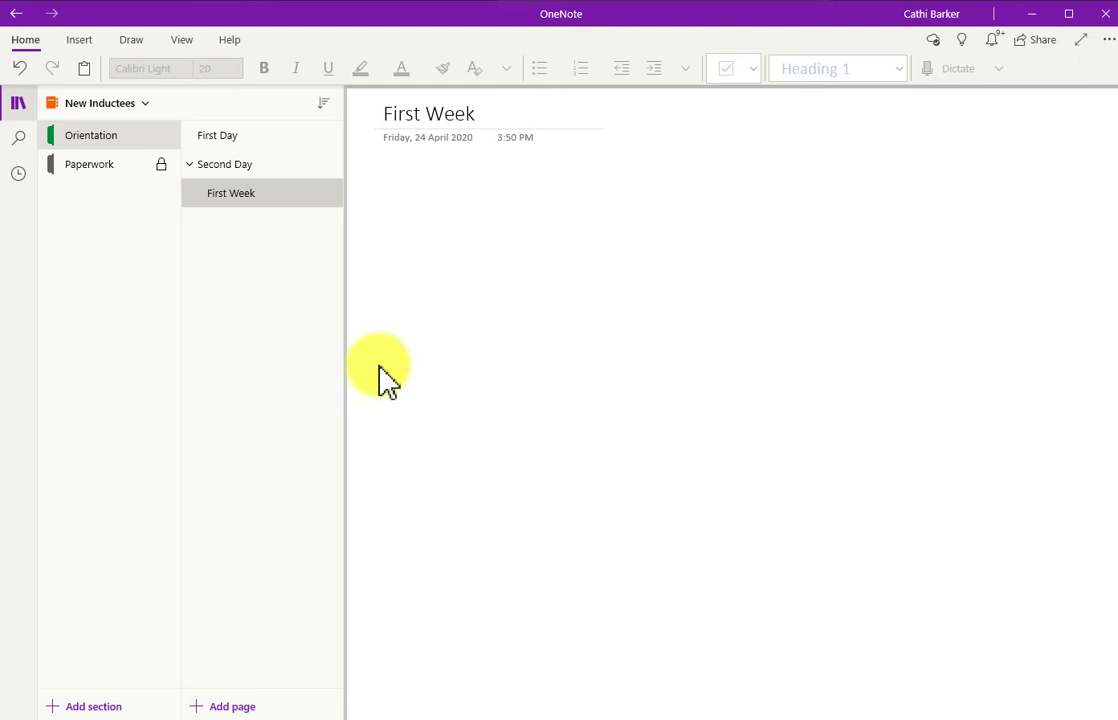
pyautogui.rightClick(229, 194)
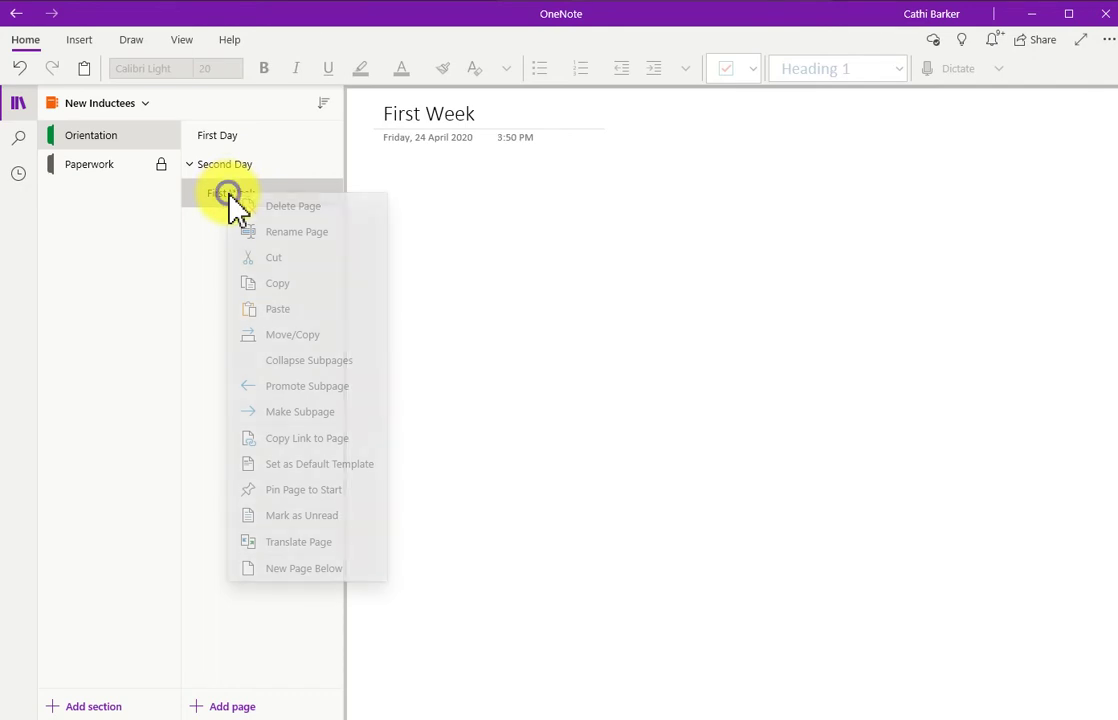
pyautogui.click(316, 387)
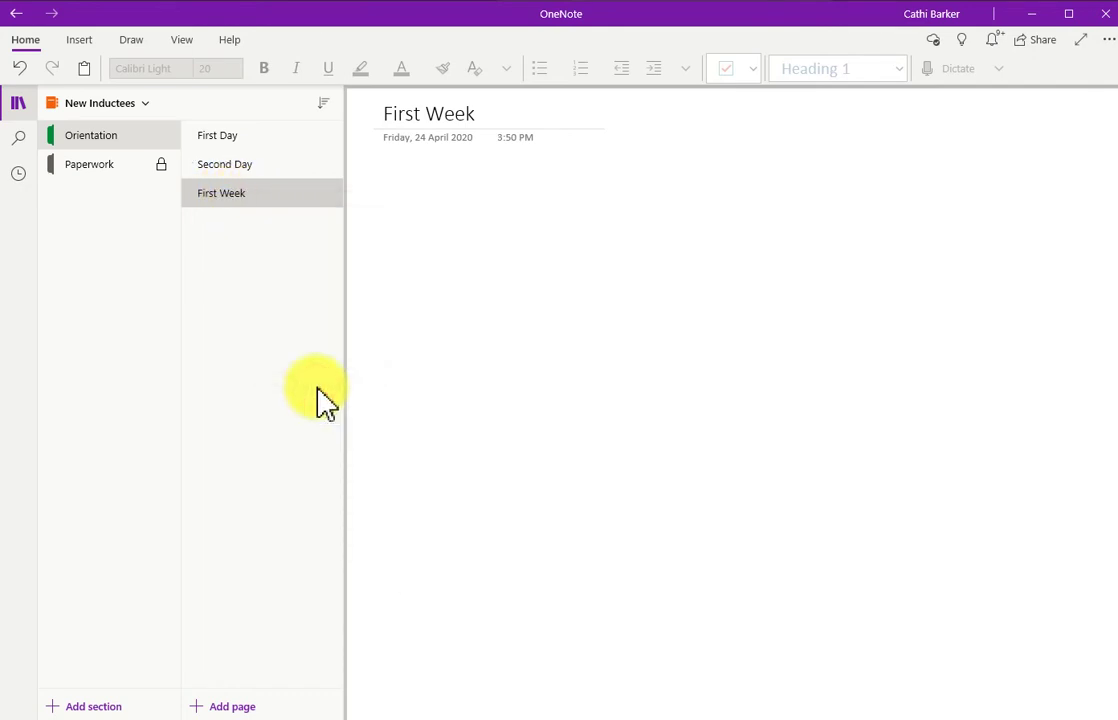
pyautogui.rightClick(222, 204)
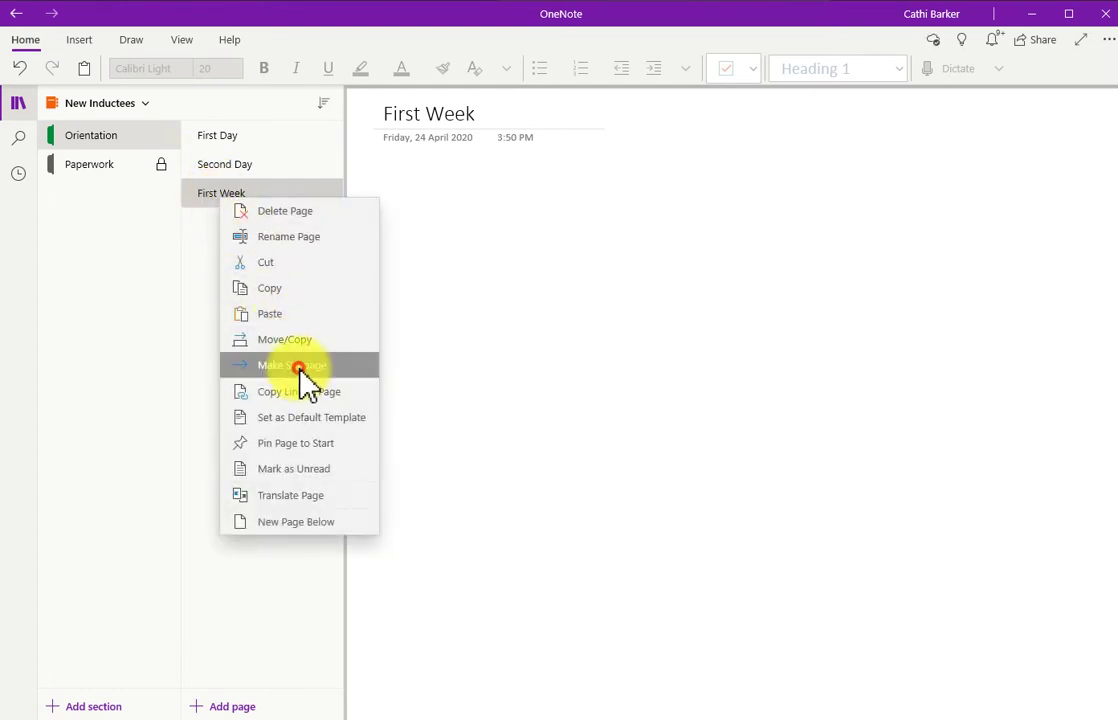
pyautogui.click(298, 367)
pyautogui.rightClick(251, 203)
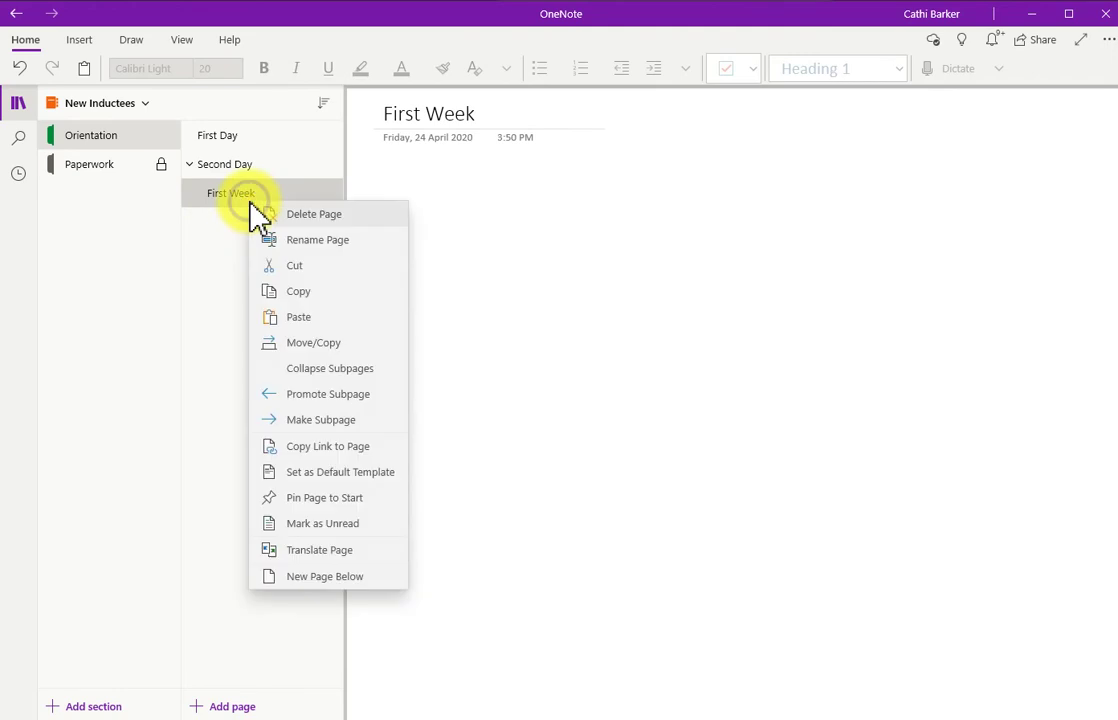
pyautogui.click(313, 400)
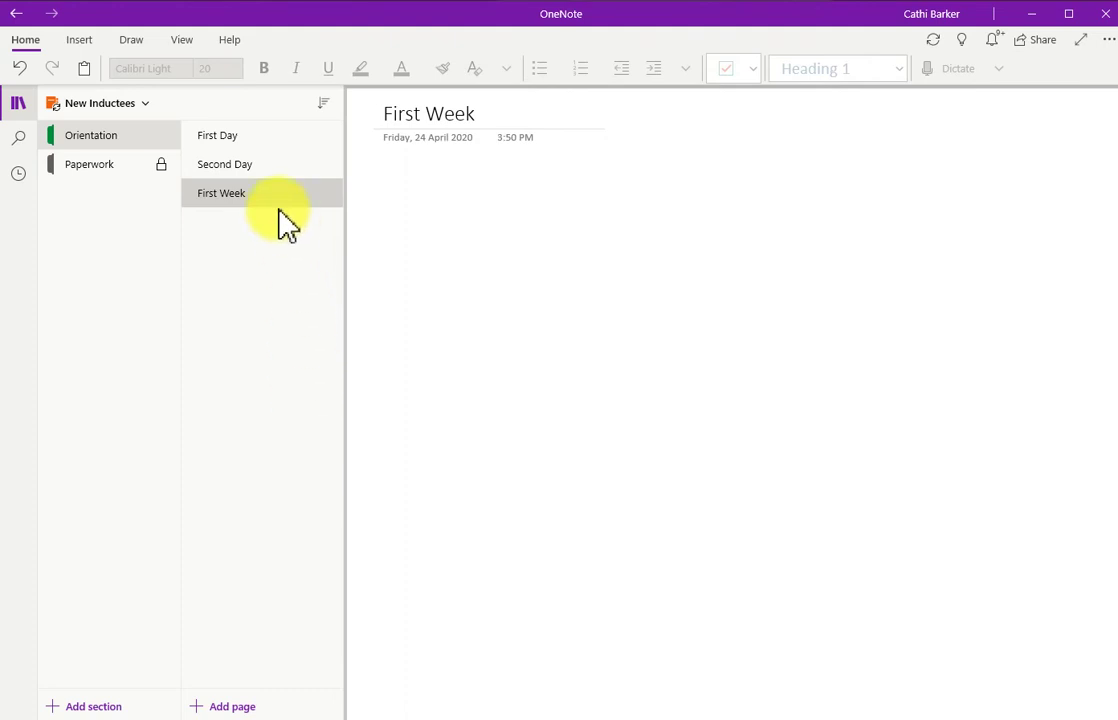
pyautogui.click(239, 711)
# - Add three pages titled 'Monday', 'Tuesday' and 'Wednesday'
pyautogui.write('Mon')
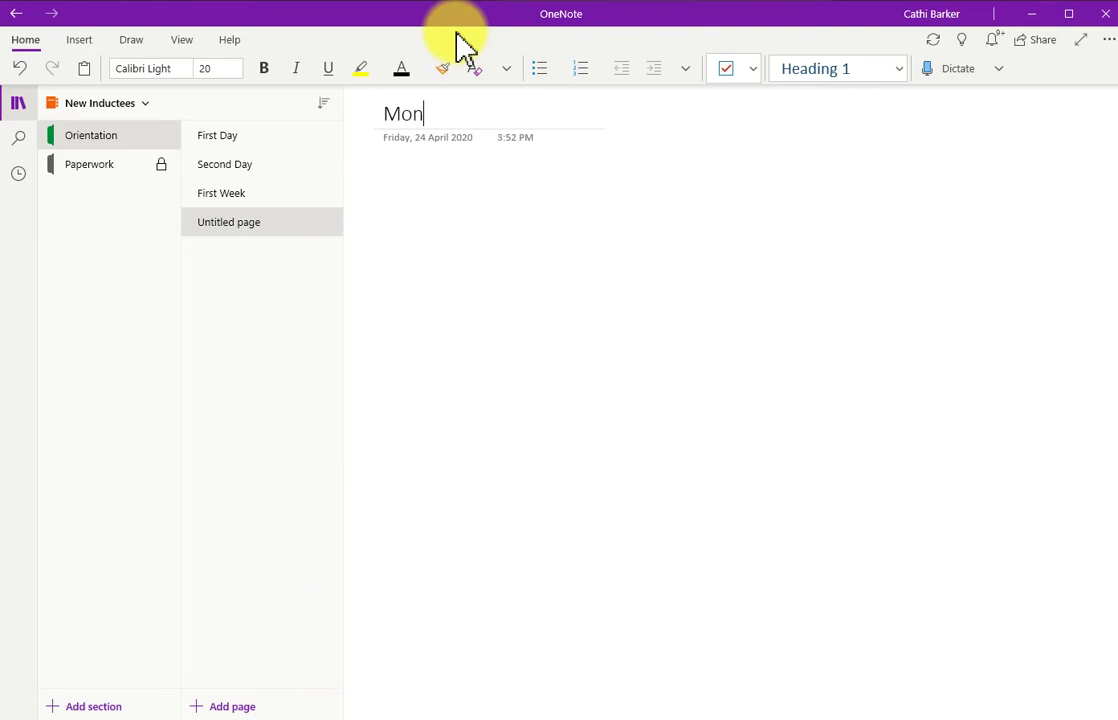
pyautogui.write('day')
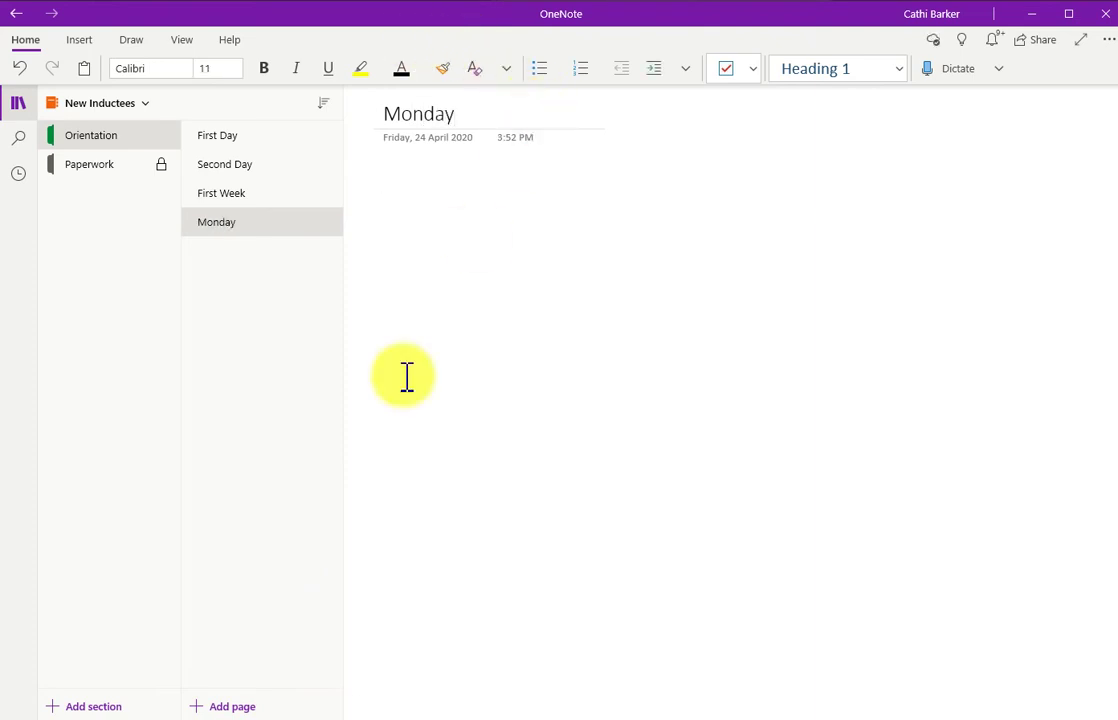
pyautogui.click(231, 707)
pyautogui.write('Tuesday')
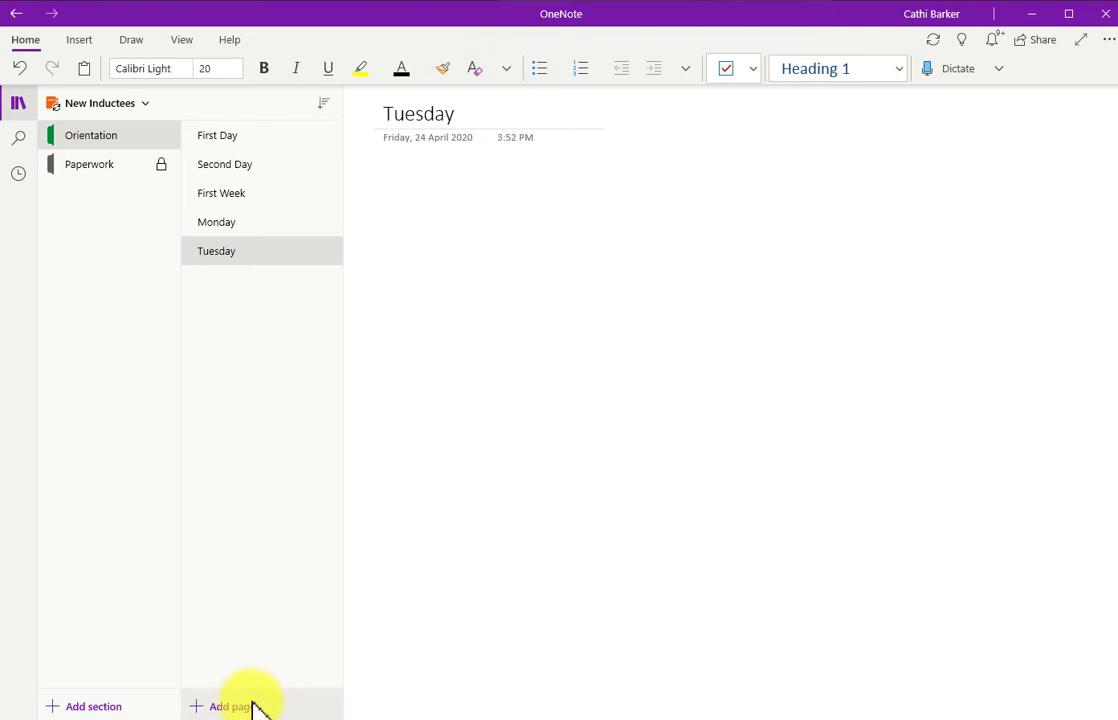
pyautogui.click(255, 705)
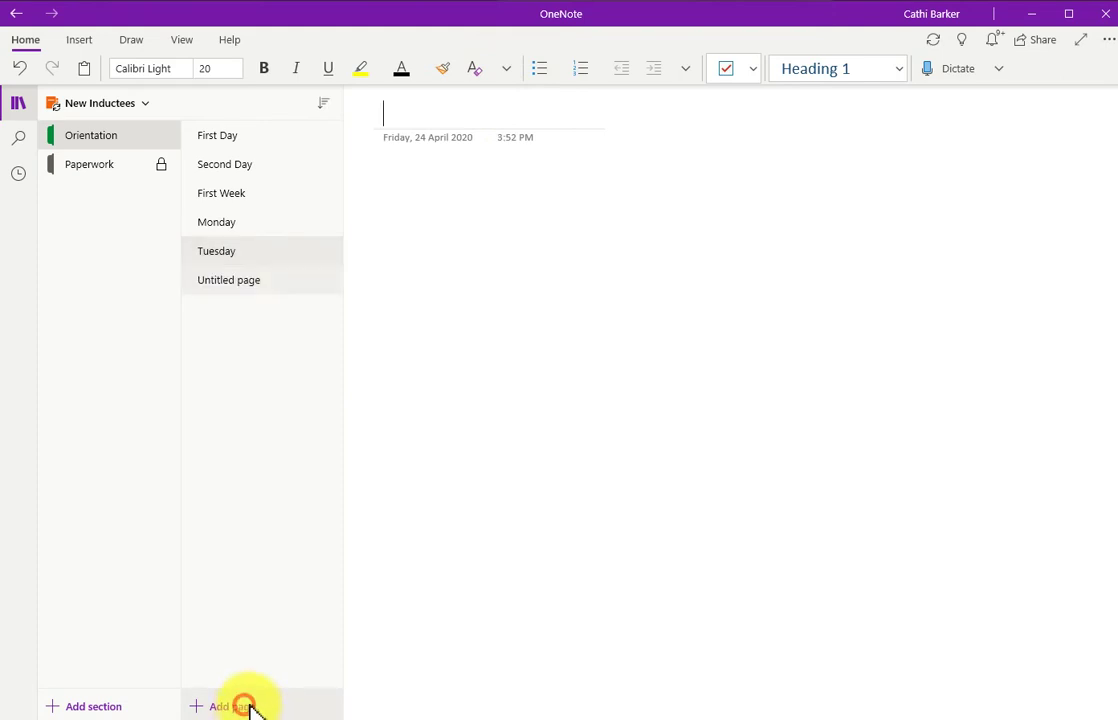
pyautogui.write('Wednesday')
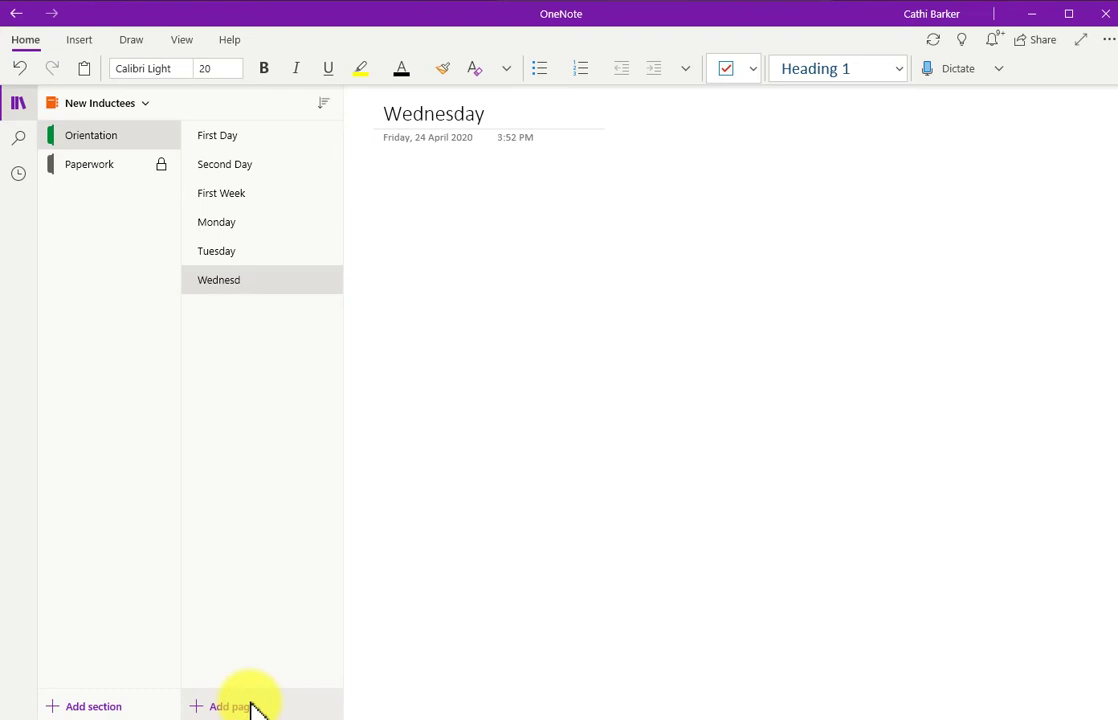
pyautogui.press('Return')
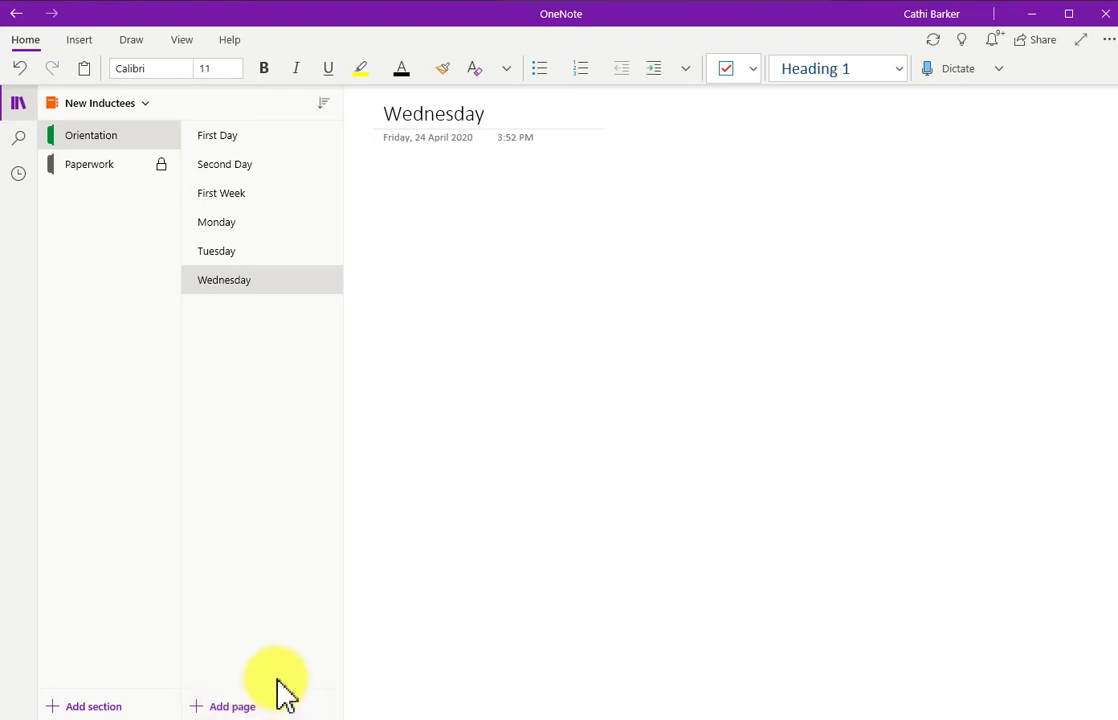
# - Make Monday, Tuesday and Wednesday subpages of First Week
pyautogui.click(213, 228)
pyautogui.moveTo(237, 232); pyautogui.dragTo(266, 240)
pyautogui.rightClick(242, 233)
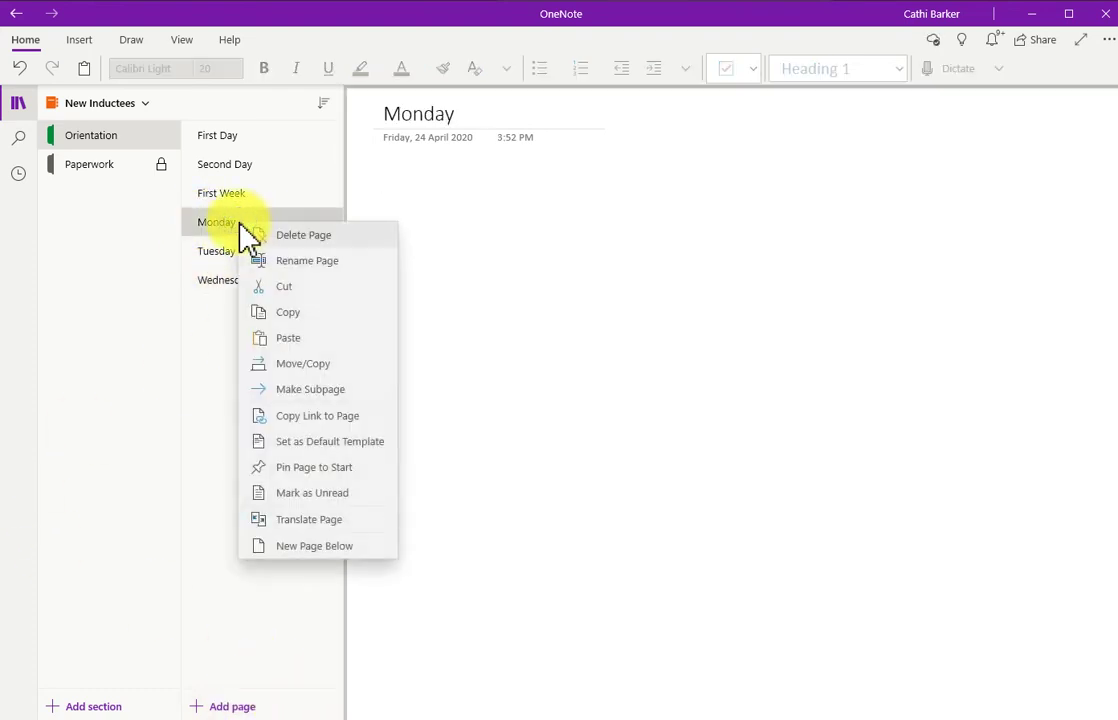
pyautogui.click(344, 393)
pyautogui.rightClick(262, 252)
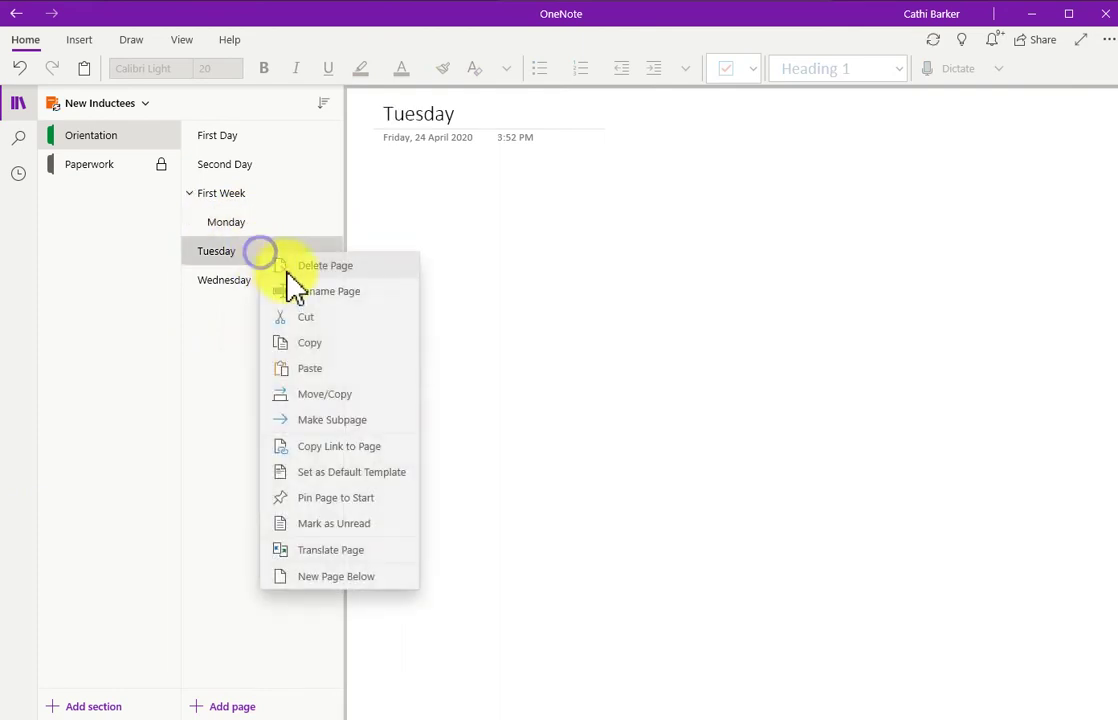
pyautogui.click(343, 420)
pyautogui.rightClick(255, 284)
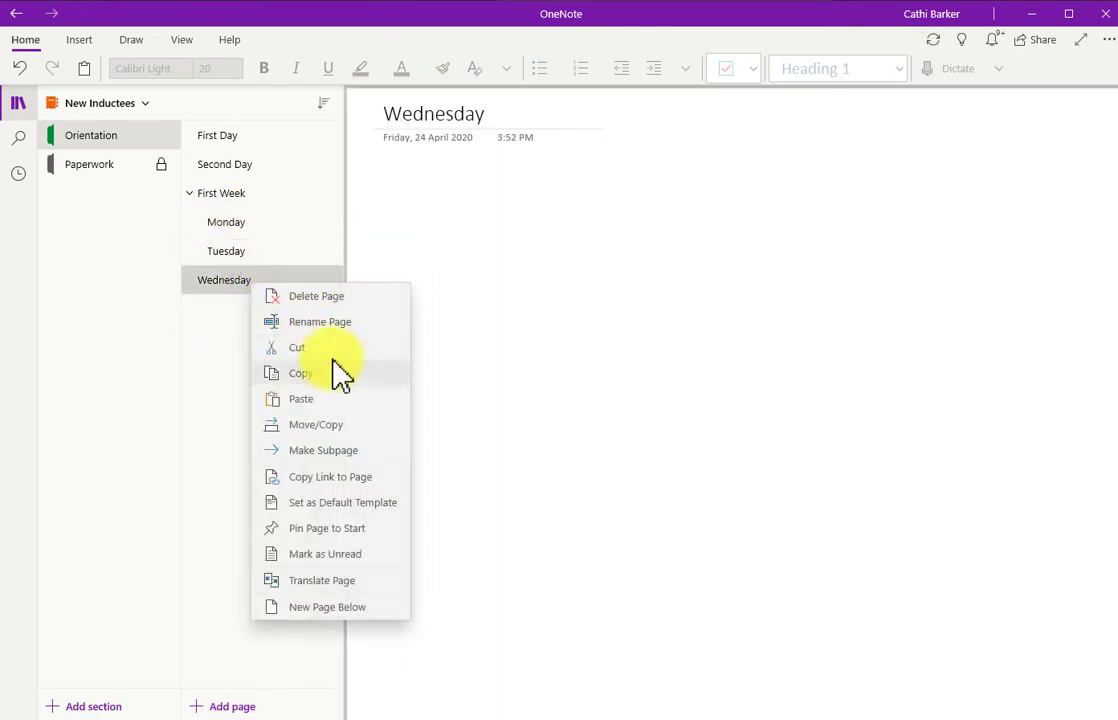
pyautogui.click(341, 453)
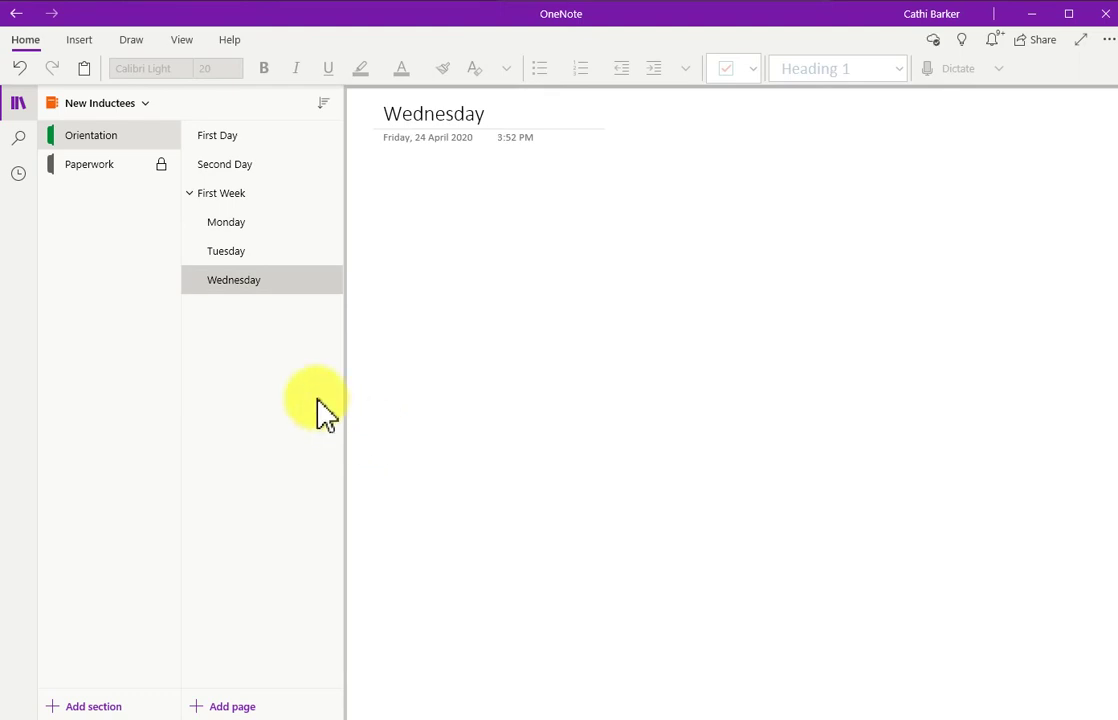
# - Collapse and expand First Week's subpages twice using its chevron
pyautogui.click(191, 195)
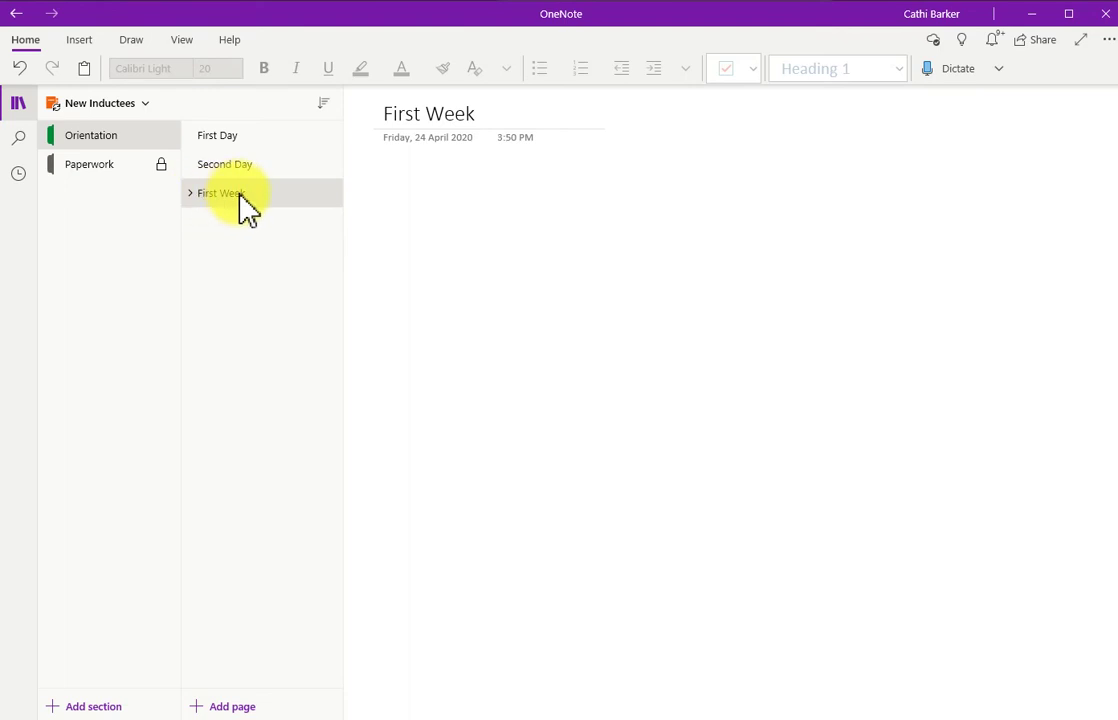
pyautogui.click(191, 195)
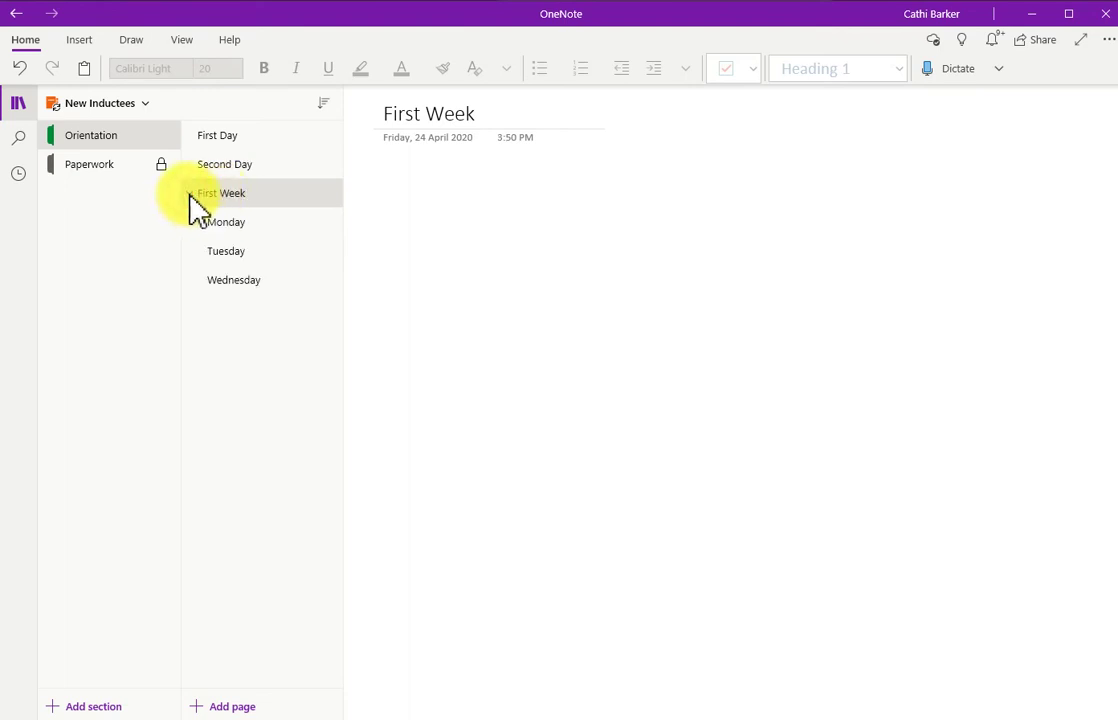
pyautogui.click(191, 195)
pyautogui.click(191, 195)
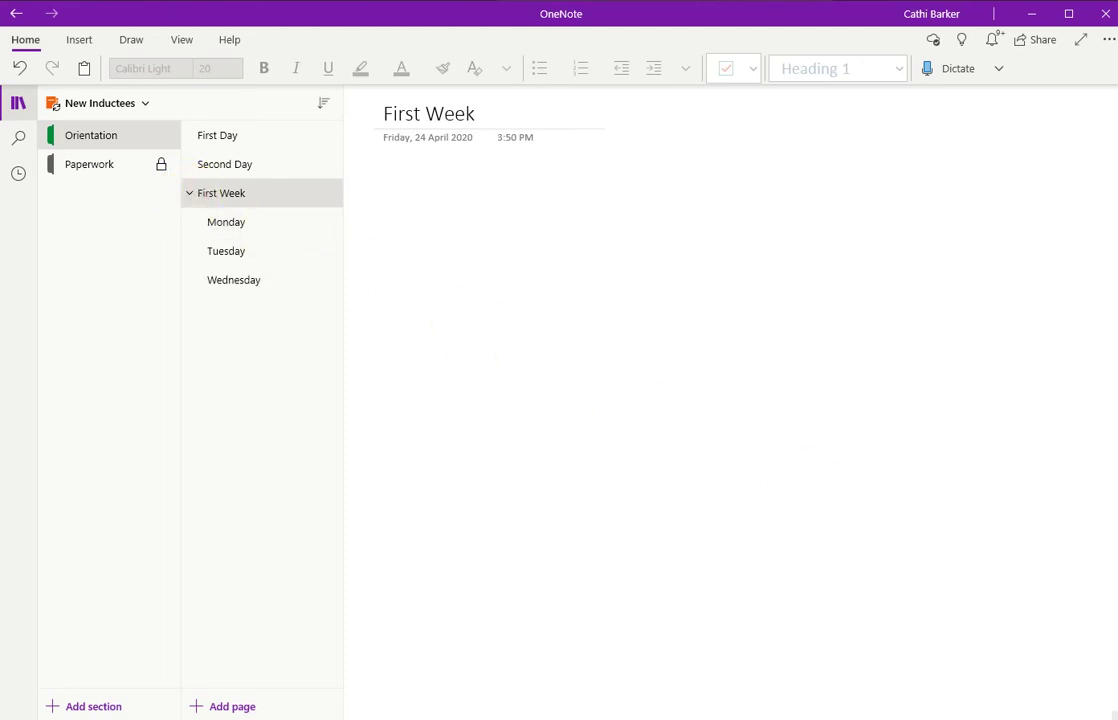
# - Collapse and then expand First Week's subpages from its page options menu
pyautogui.rightClick(237, 197)
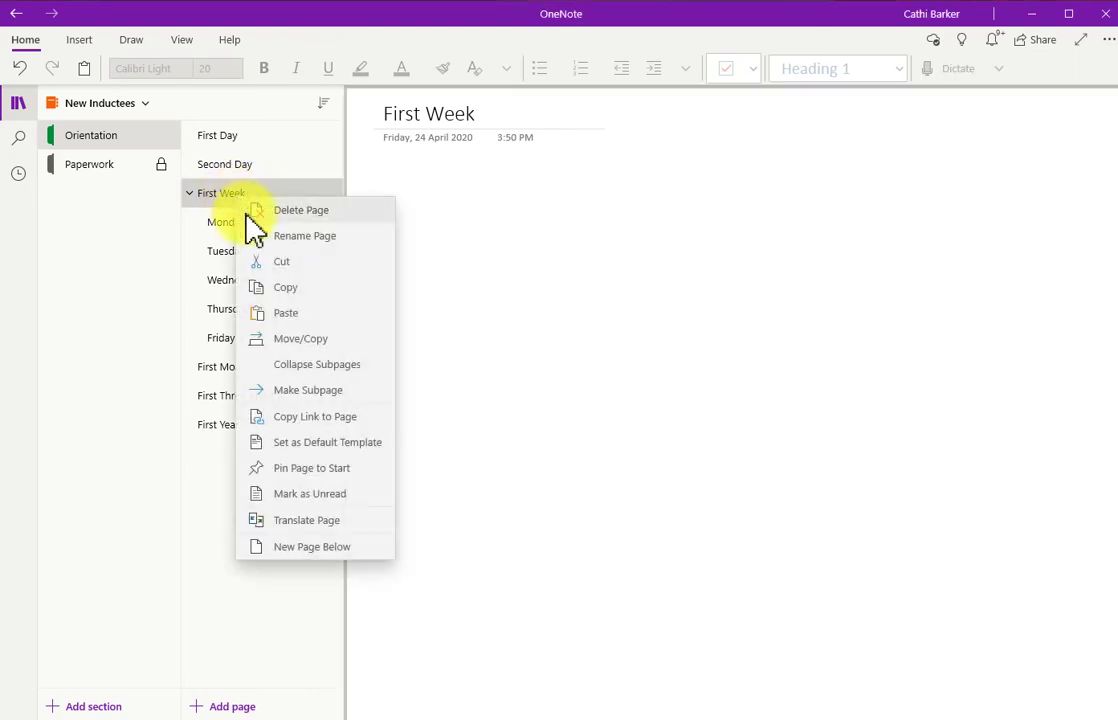
pyautogui.click(343, 366)
pyautogui.click(230, 195)
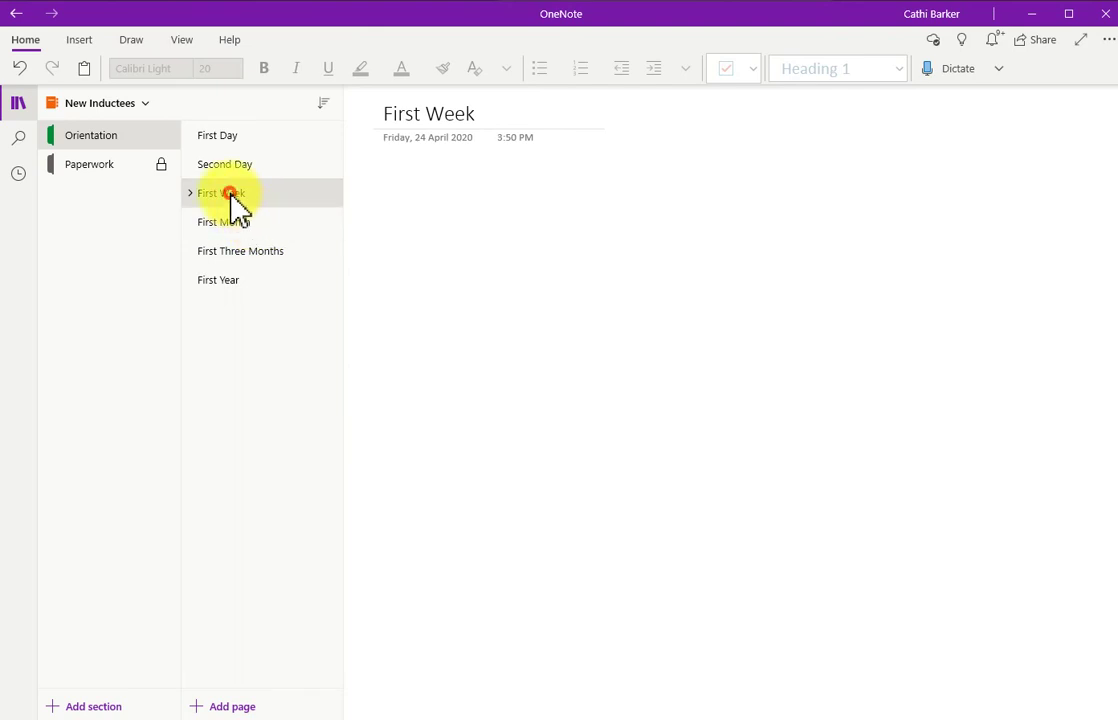
pyautogui.rightClick(224, 198)
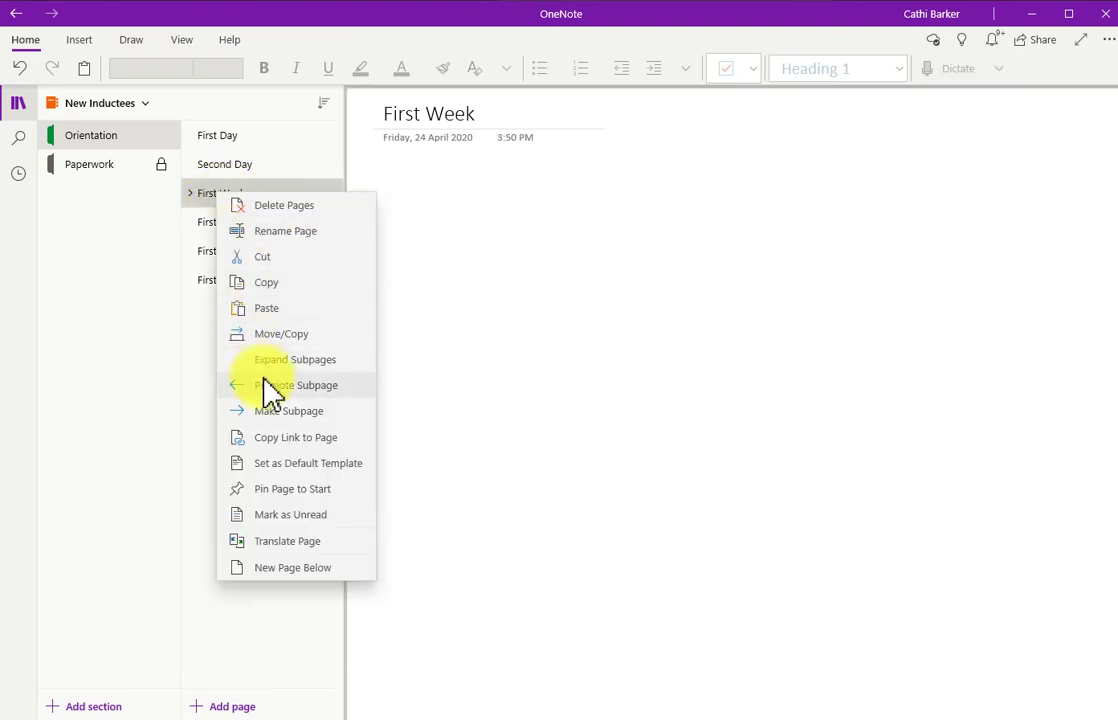
pyautogui.click(287, 360)
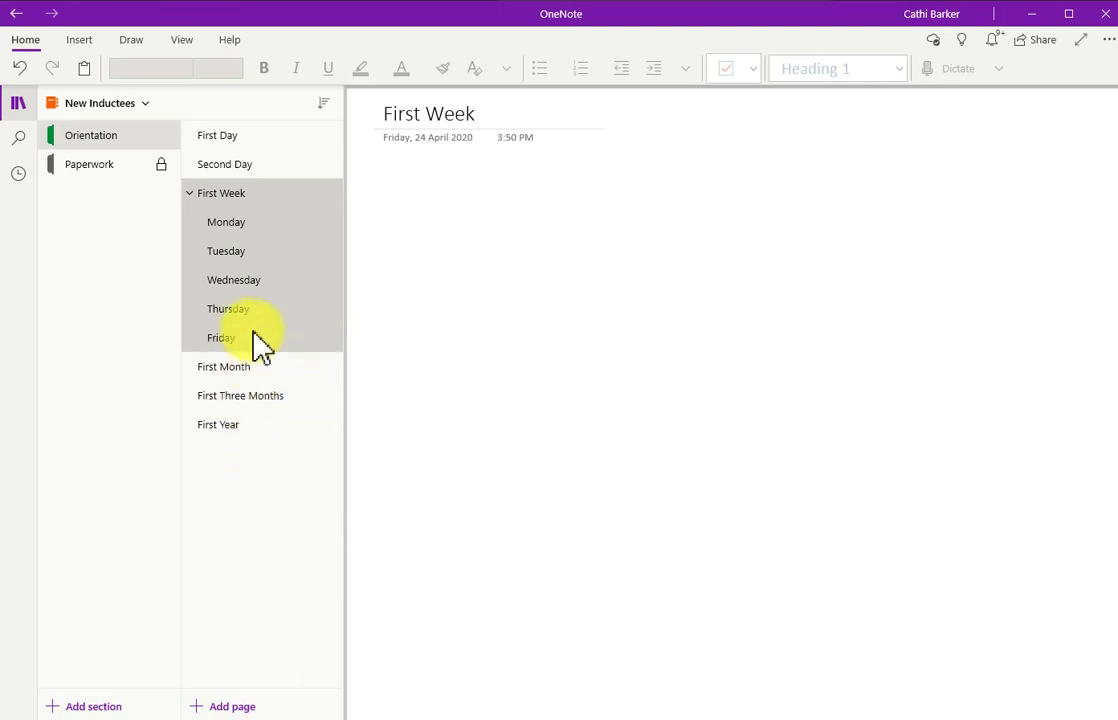
# - Select Monday, Wednesday and Friday together, then select the whole Monday-to-Friday range
pyautogui.click(255, 333)
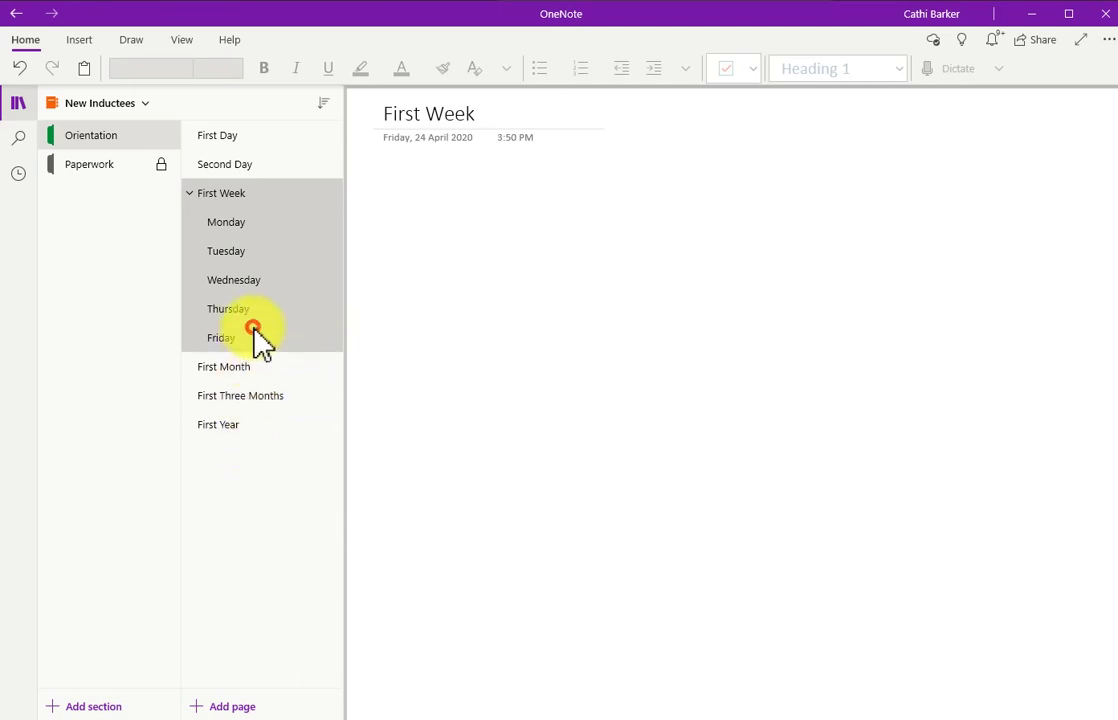
pyautogui.click(256, 228)
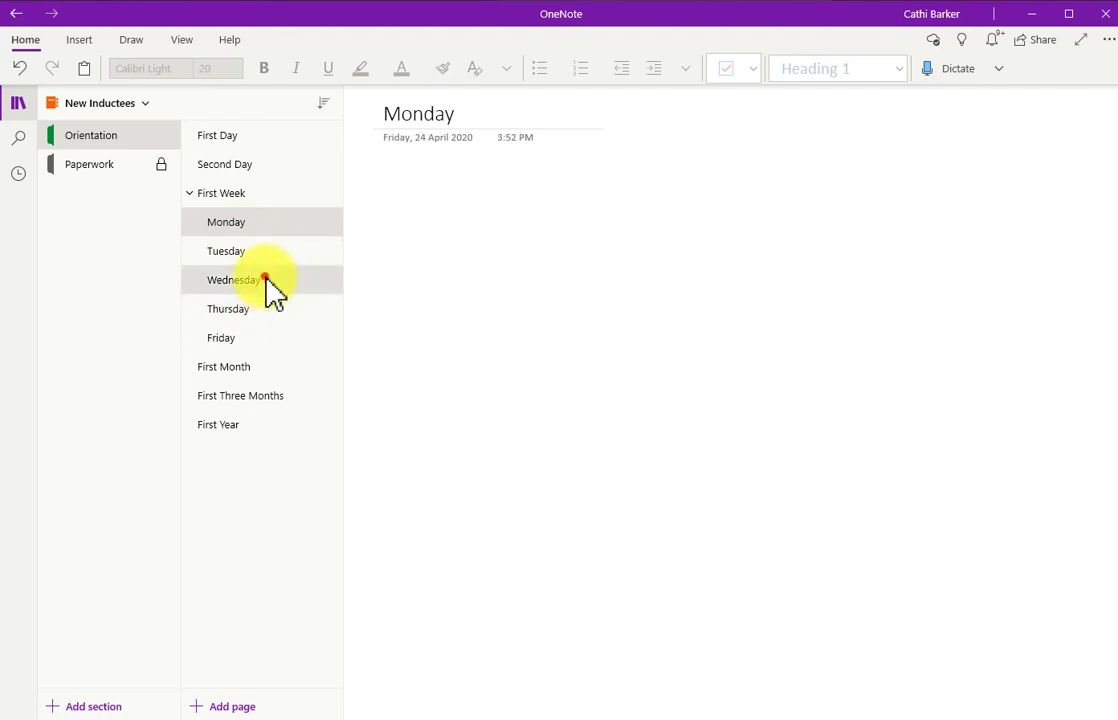
pyautogui.keyDown('ctrl'); pyautogui.click(266, 282); pyautogui.keyUp('ctrl')
pyautogui.keyDown('ctrl'); pyautogui.click(256, 339); pyautogui.keyUp('ctrl')
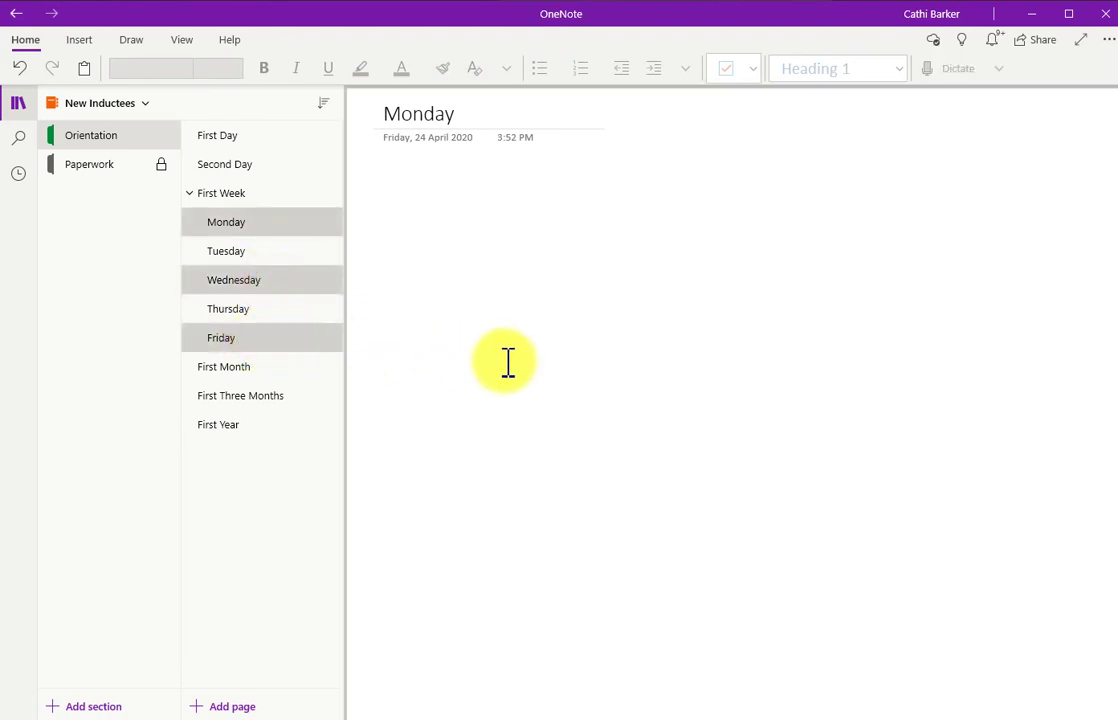
pyautogui.click(280, 230)
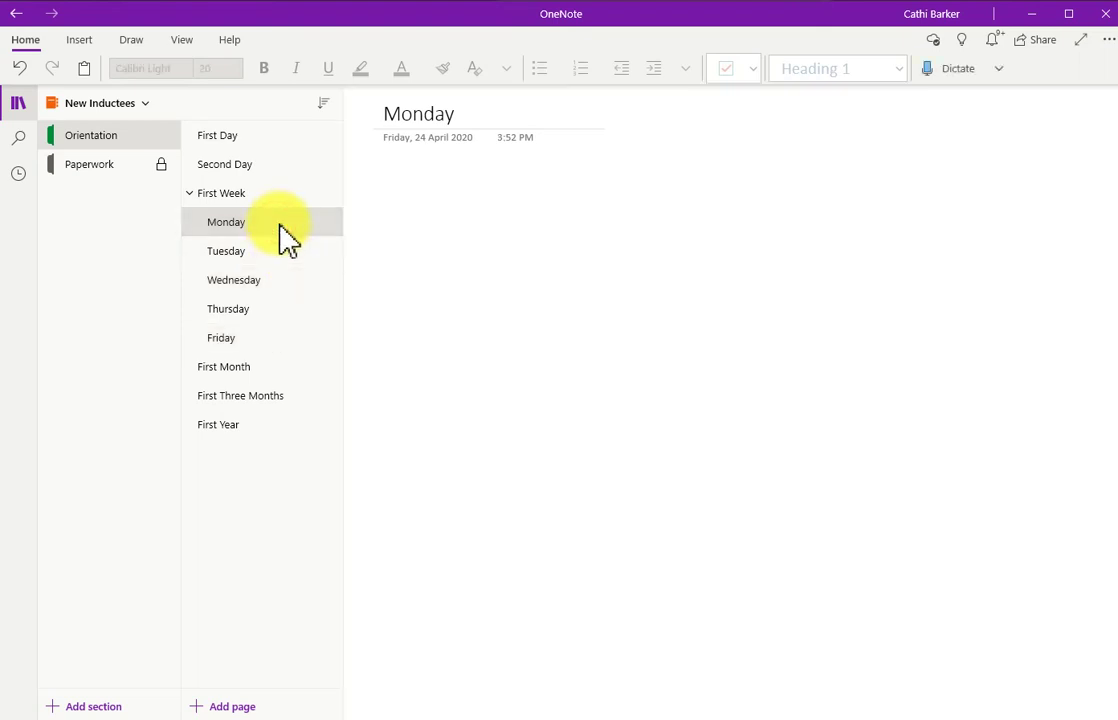
pyautogui.keyDown('shift'); pyautogui.click(238, 340); pyautogui.keyUp('shift')
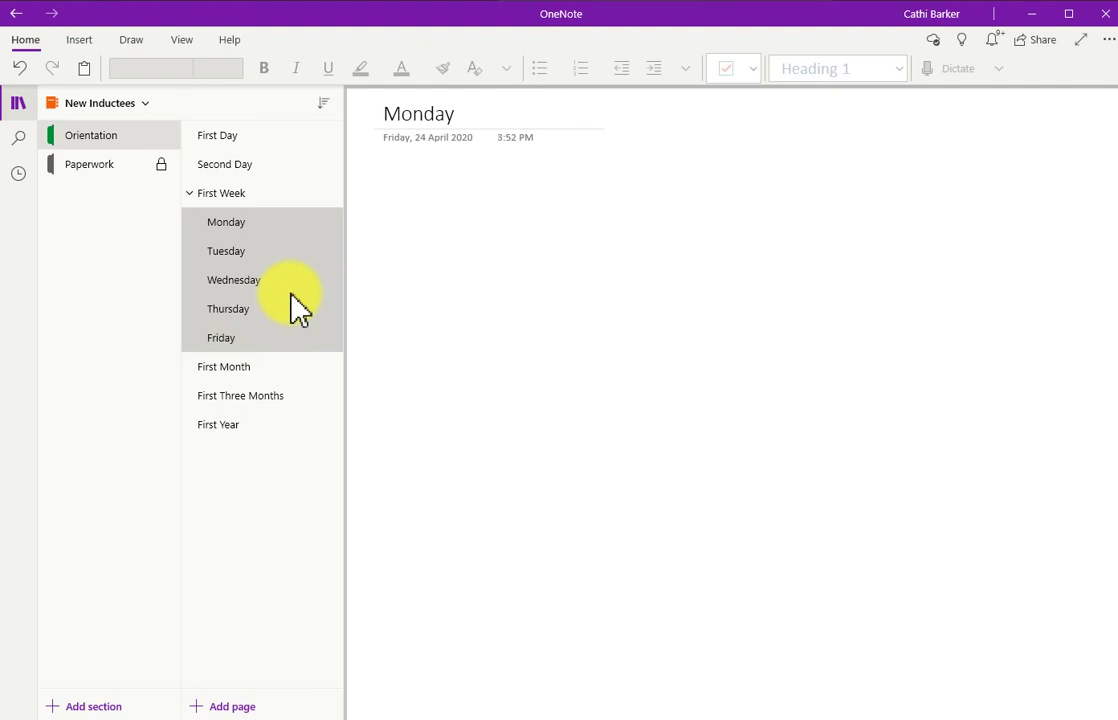
# - Select First Day and Second Day together and delete both pages
pyautogui.click(238, 136)
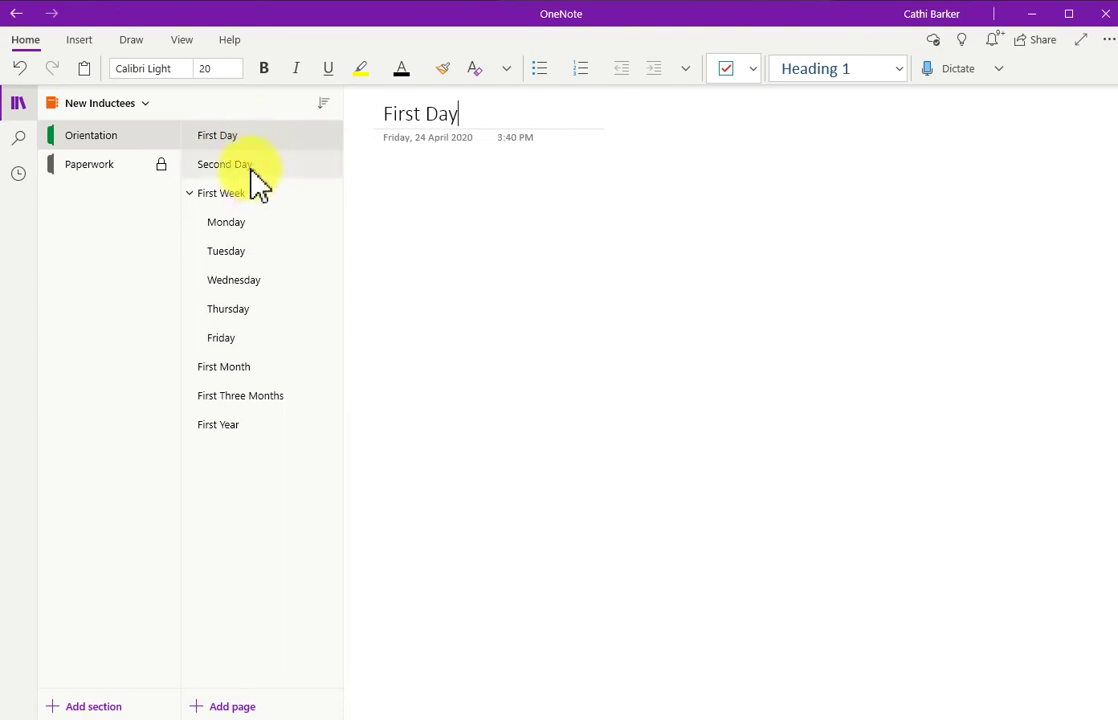
pyautogui.keyDown('ctrl'); pyautogui.click(261, 170); pyautogui.keyUp('ctrl')
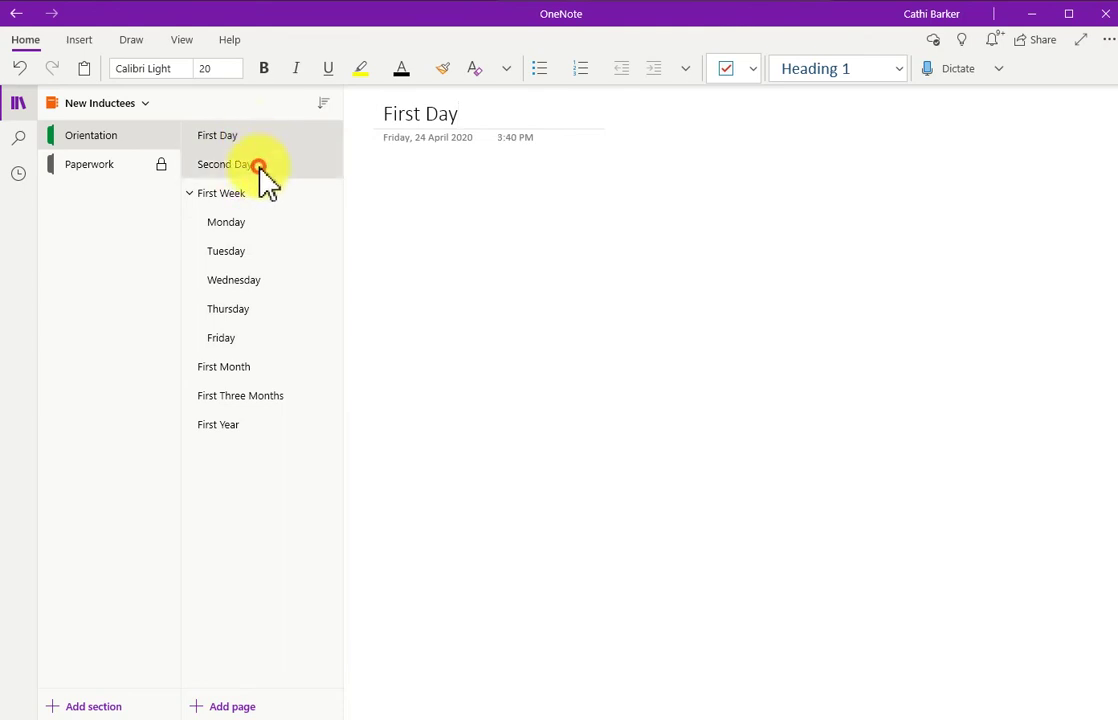
pyautogui.rightClick(263, 180)
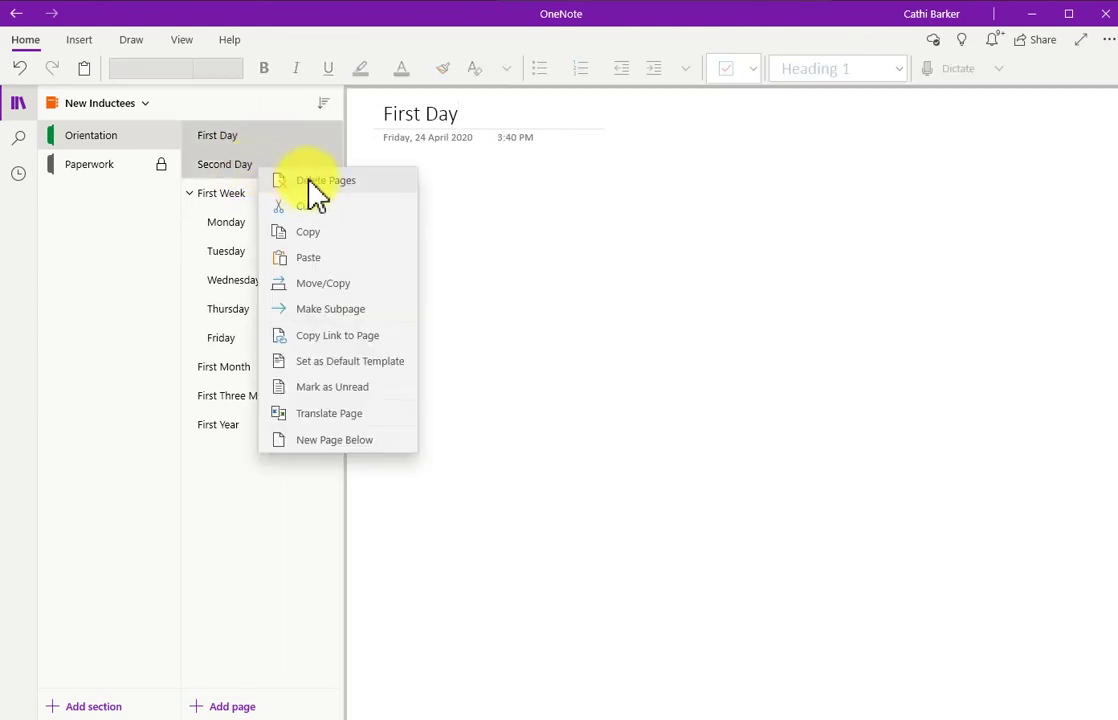
pyautogui.click(318, 182)
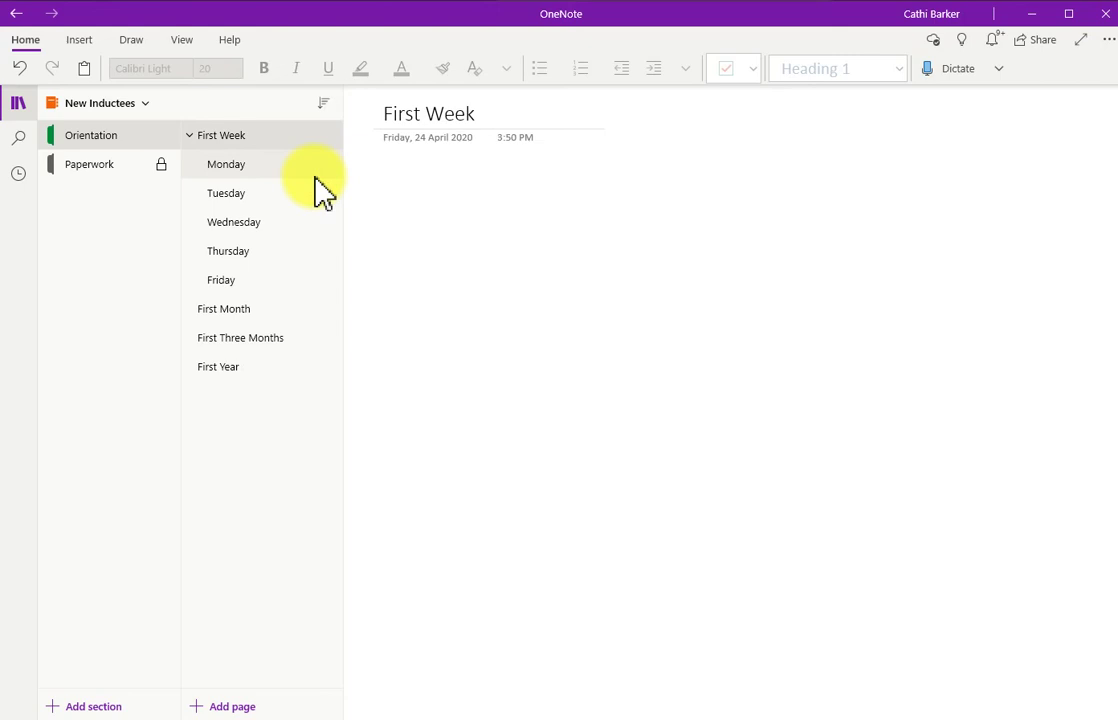
# - On First Month, type 'Refer to the information in the First Week'
pyautogui.click(258, 311)
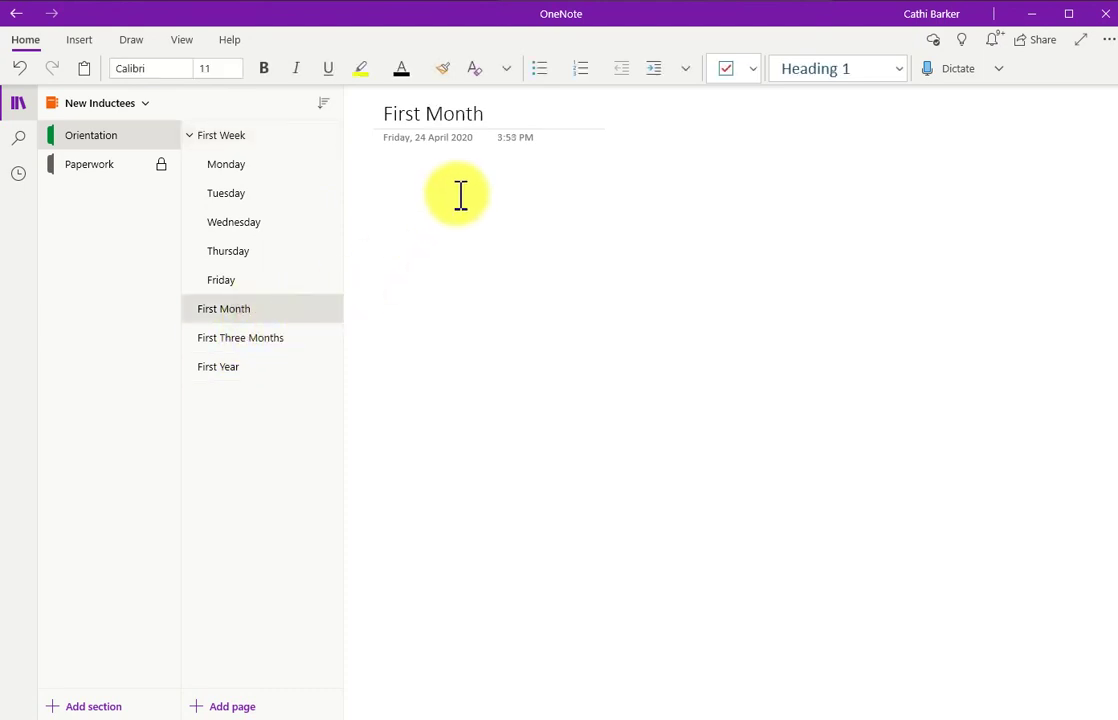
pyautogui.write('Rfer')
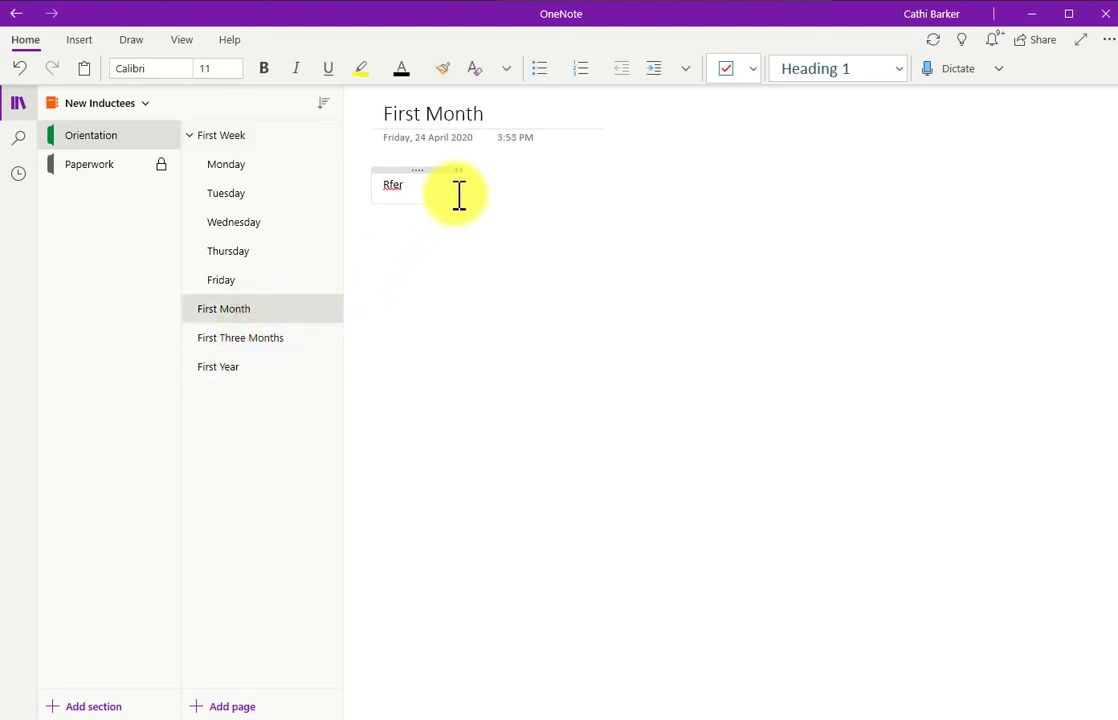
pyautogui.press('BackSpace')
pyautogui.press('BackSpace')
pyautogui.press('BackSpace')
pyautogui.write('efer to the information in')
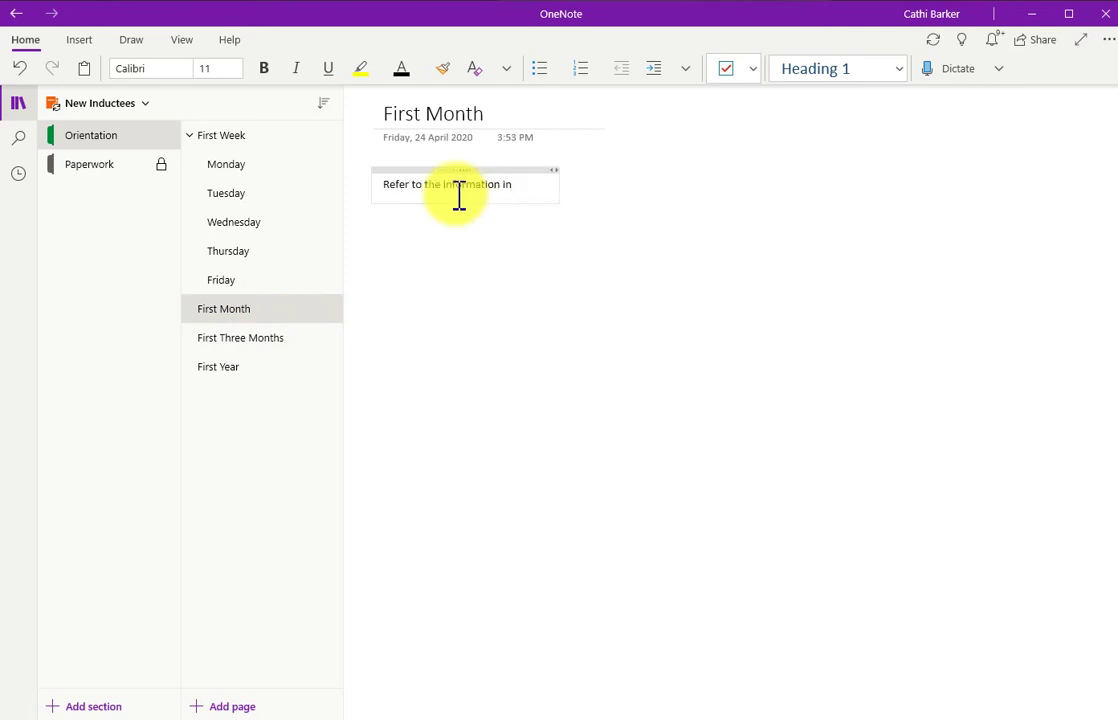
pyautogui.write(' the Frist')
pyautogui.press('BackSpace')
pyautogui.press('BackSpace')
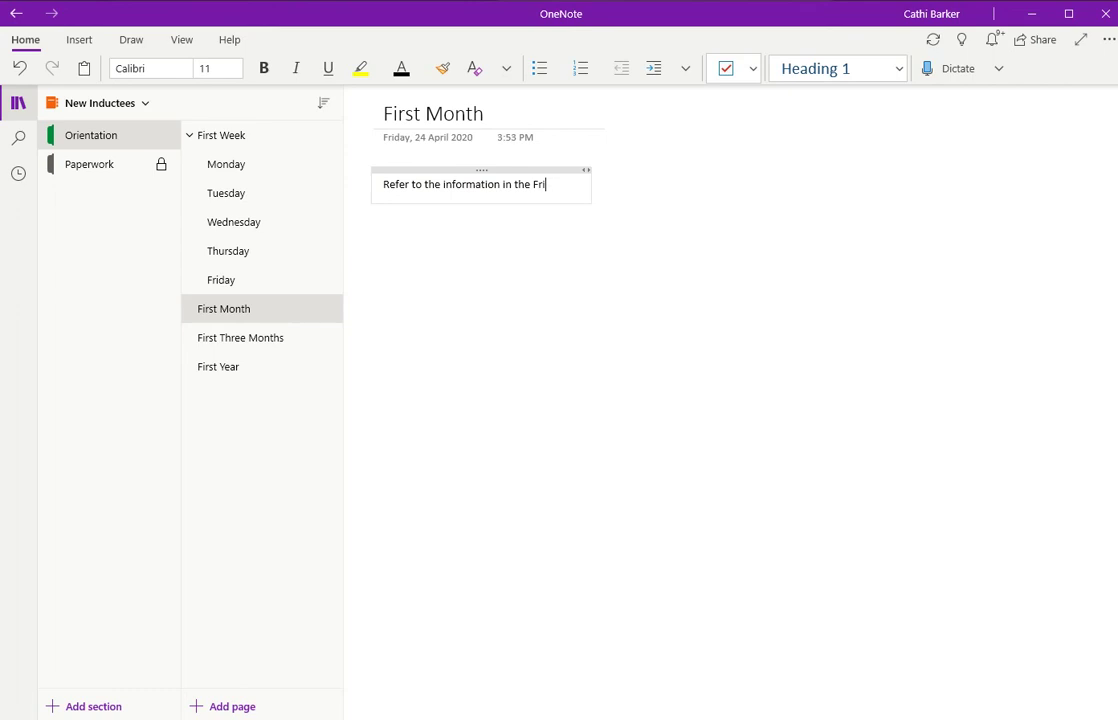
pyautogui.press('BackSpace')
pyautogui.write('irst Week')
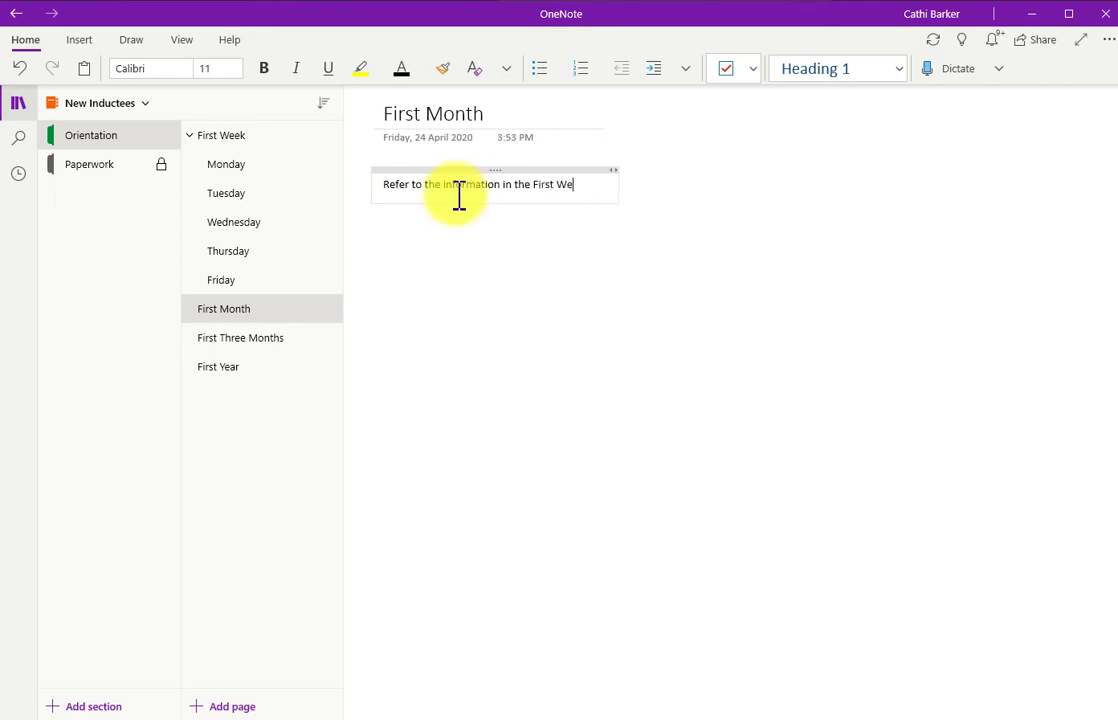
# - Copy First Week's page link, paste it after a colon in the note, and test it
pyautogui.rightClick(246, 138)
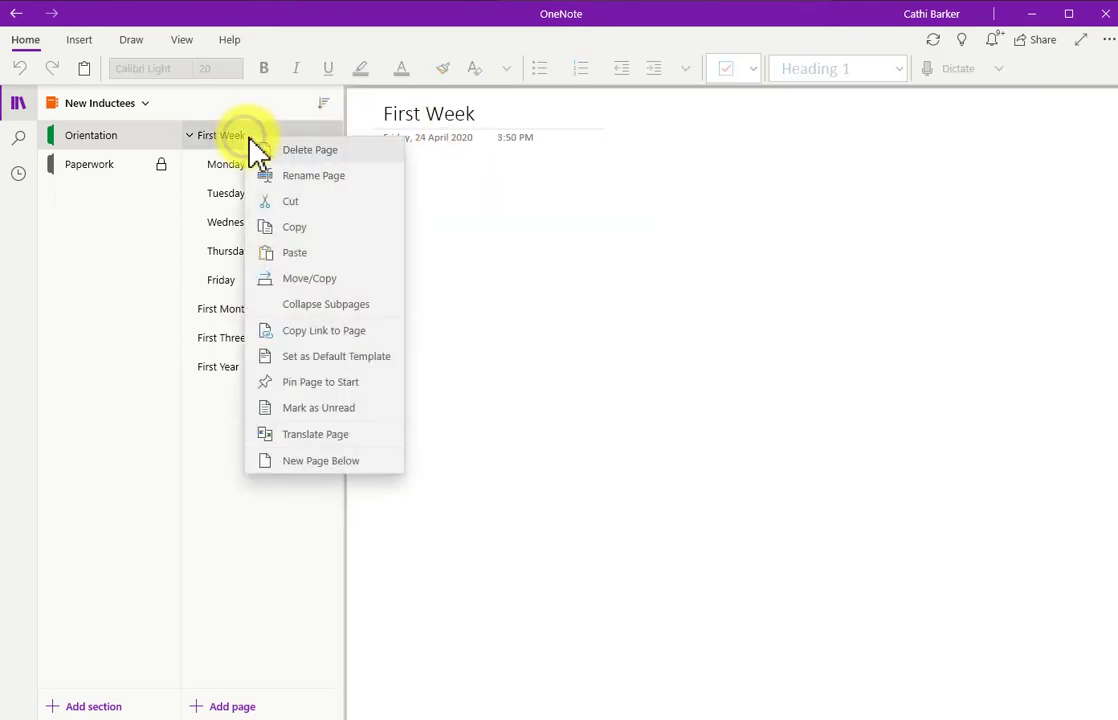
pyautogui.click(325, 335)
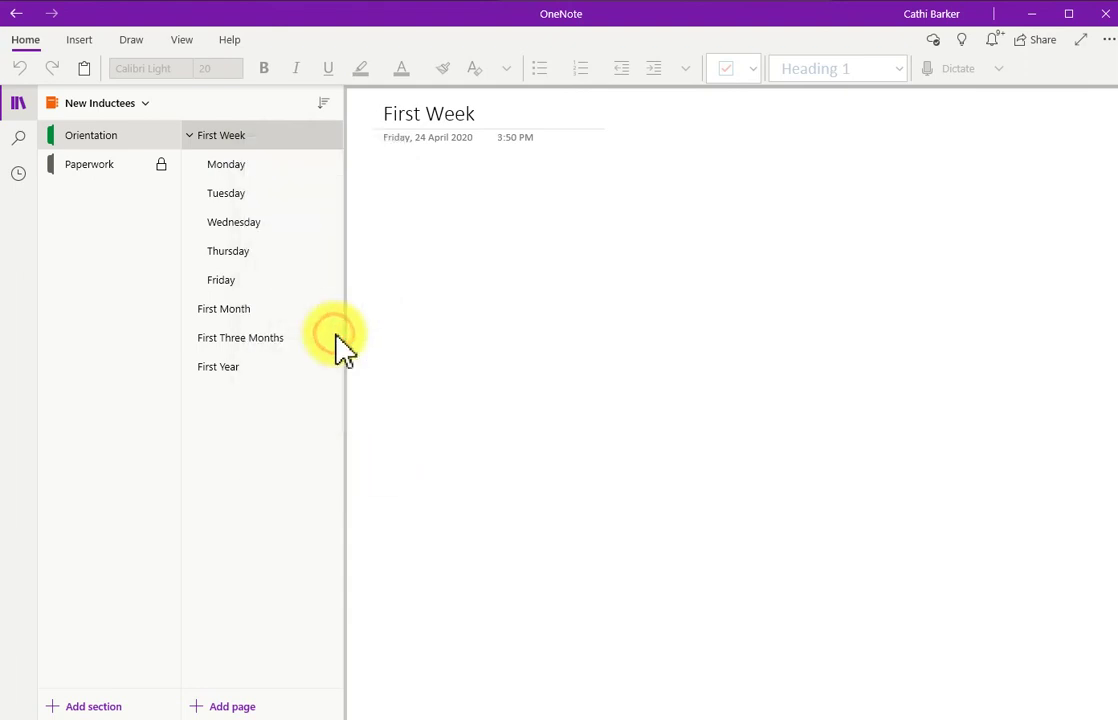
pyautogui.click(226, 312)
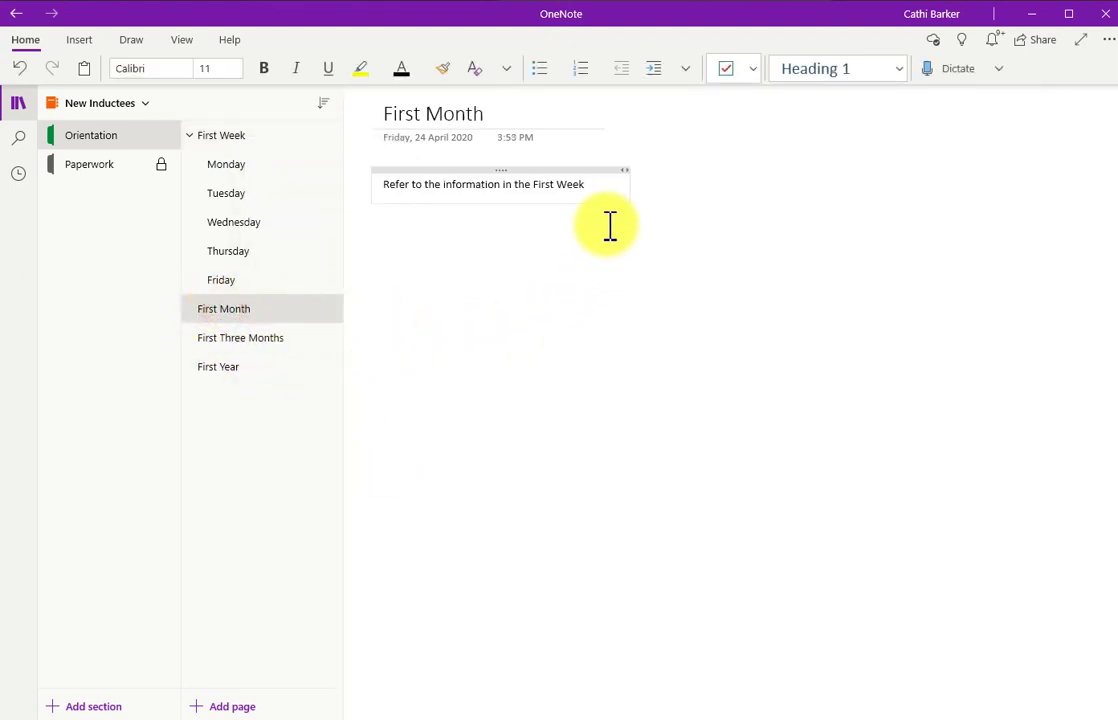
pyautogui.write(':')
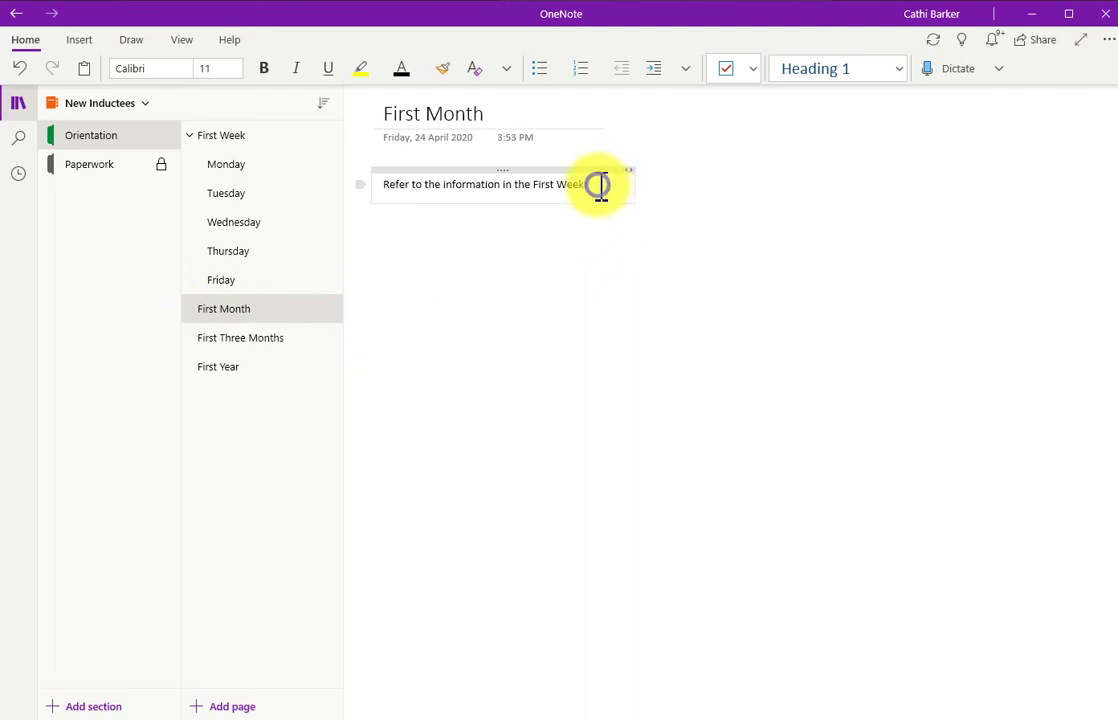
pyautogui.rightClick(599, 185)
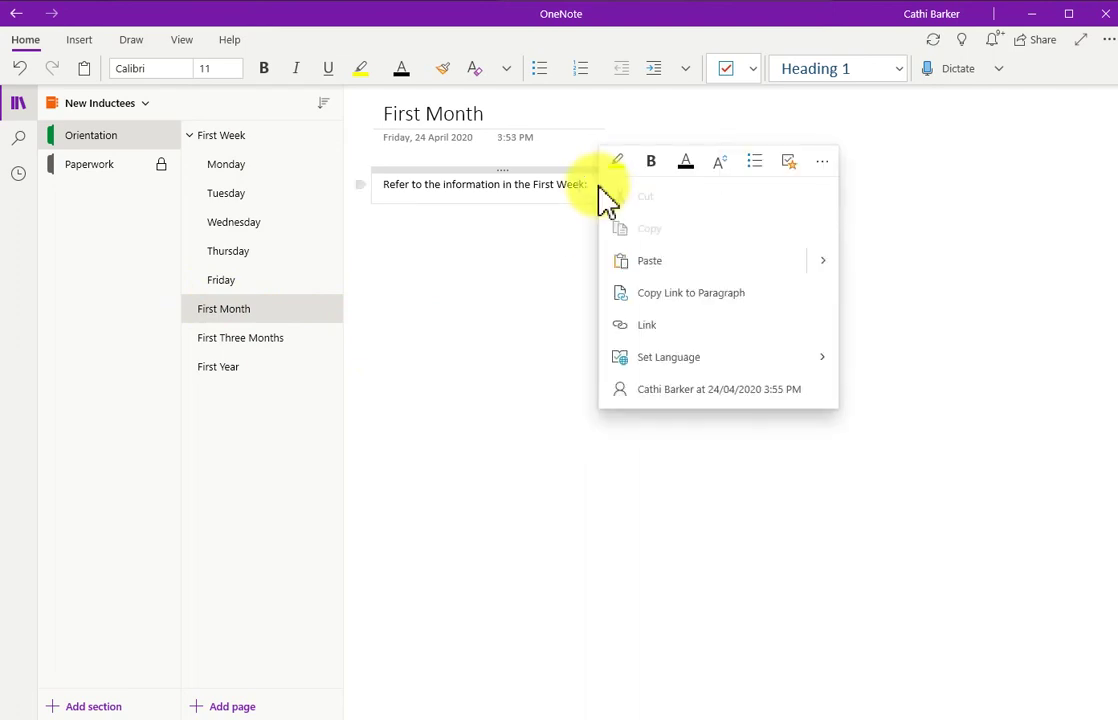
pyautogui.click(662, 268)
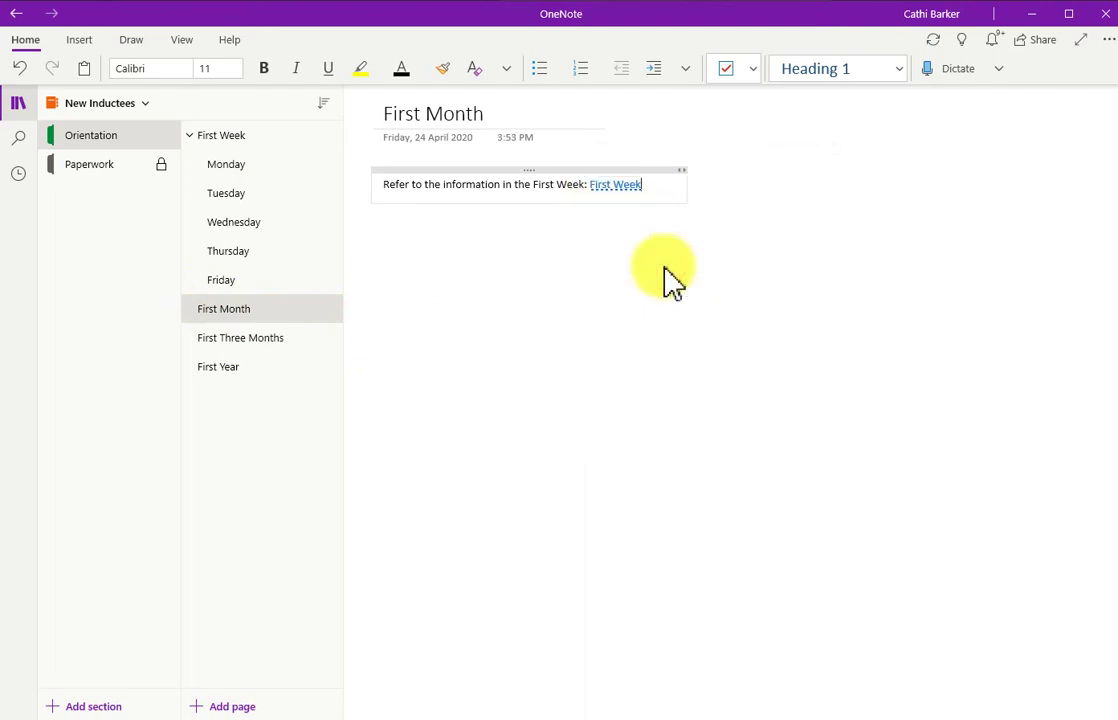
pyautogui.click(624, 190)
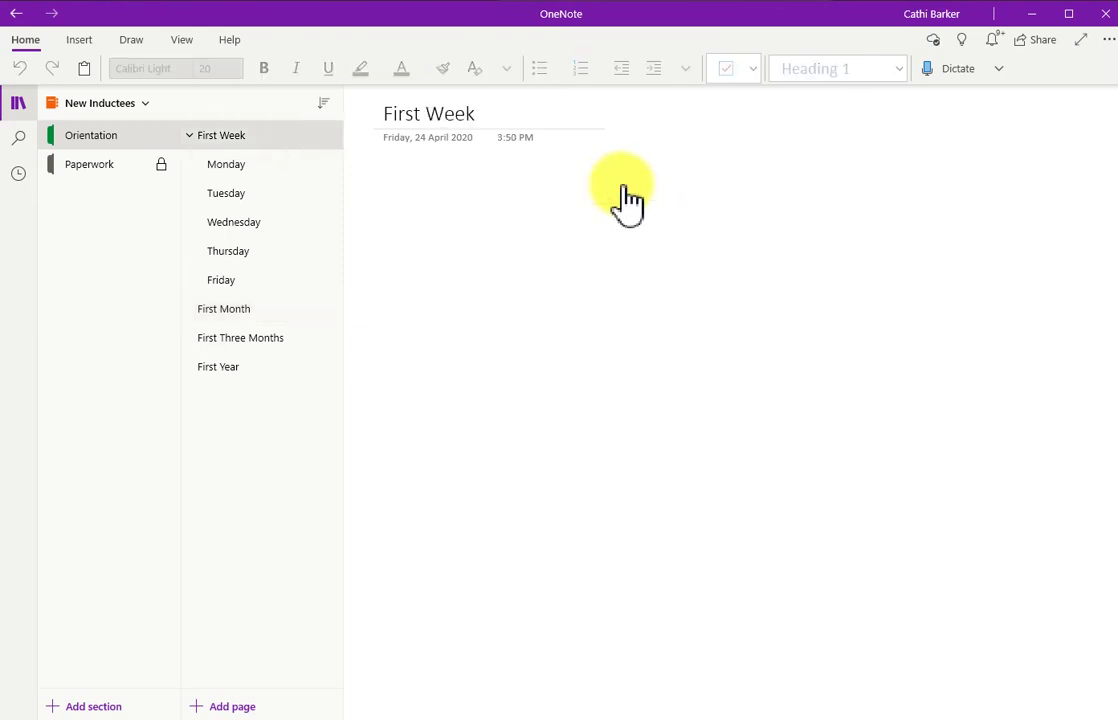
pyautogui.click(252, 309)
# - Mark the Monday page as unread
pyautogui.rightClick(260, 137)
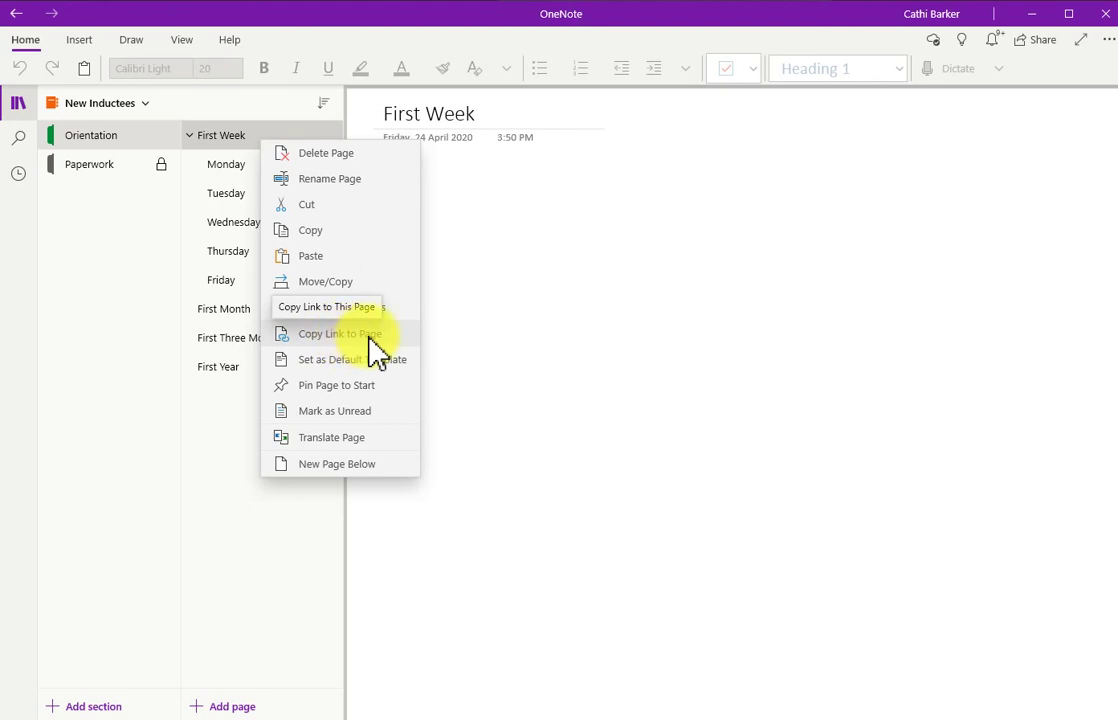
pyautogui.click(207, 432)
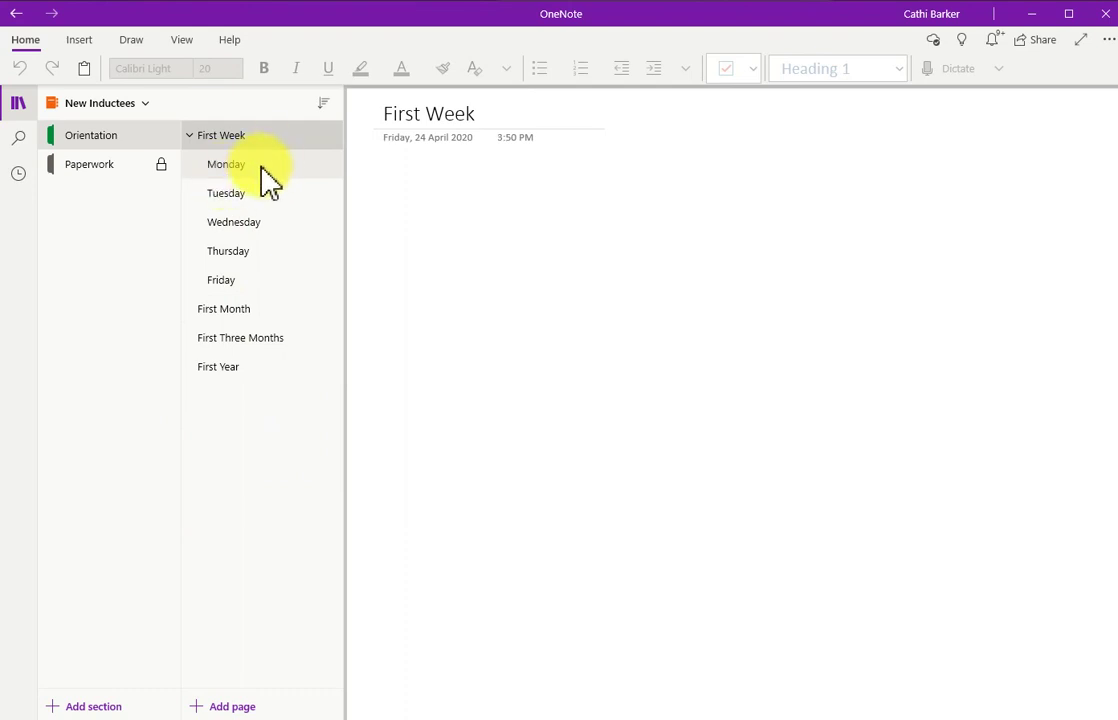
pyautogui.click(260, 168)
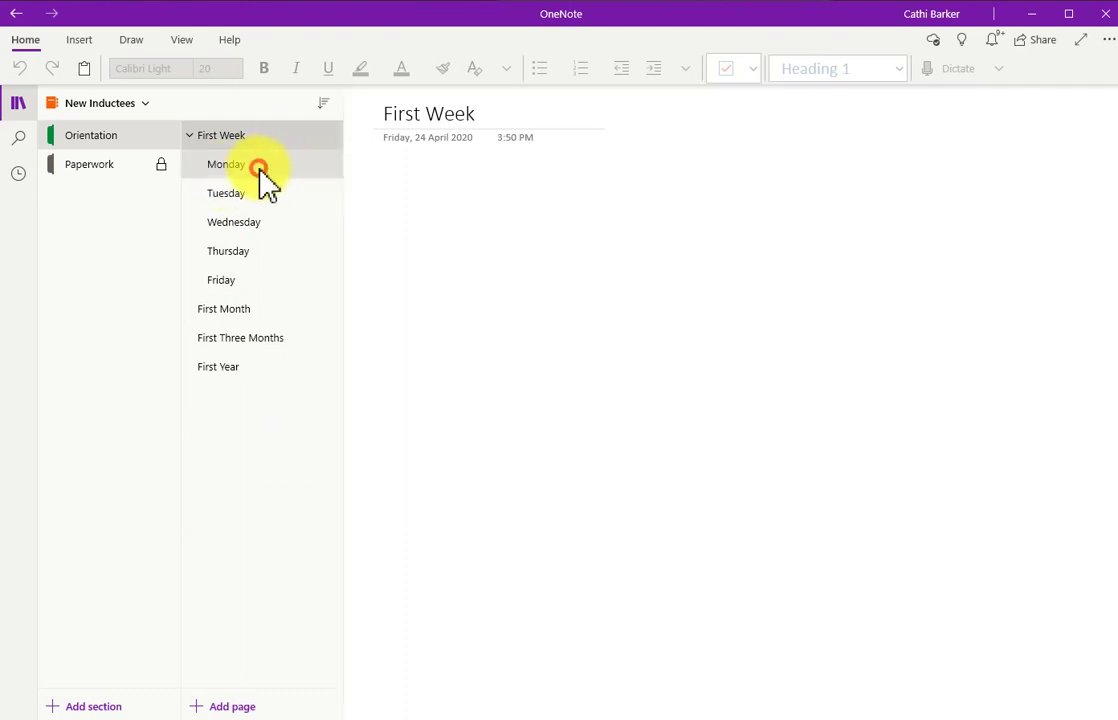
pyautogui.rightClick(266, 178)
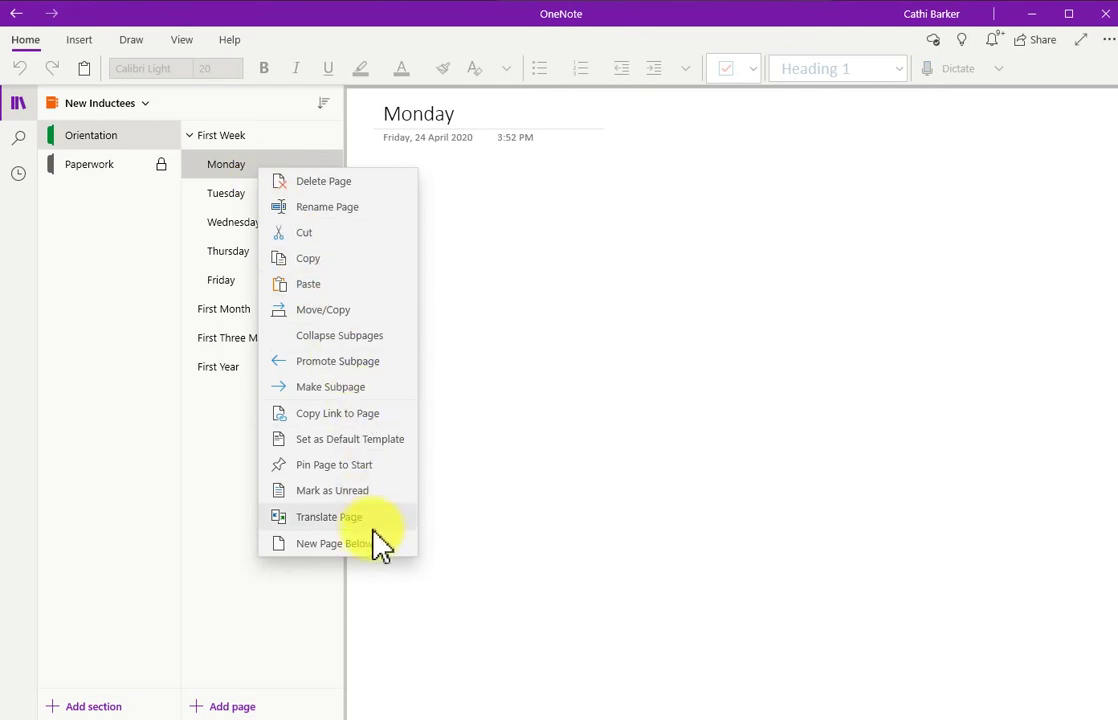
pyautogui.click(365, 490)
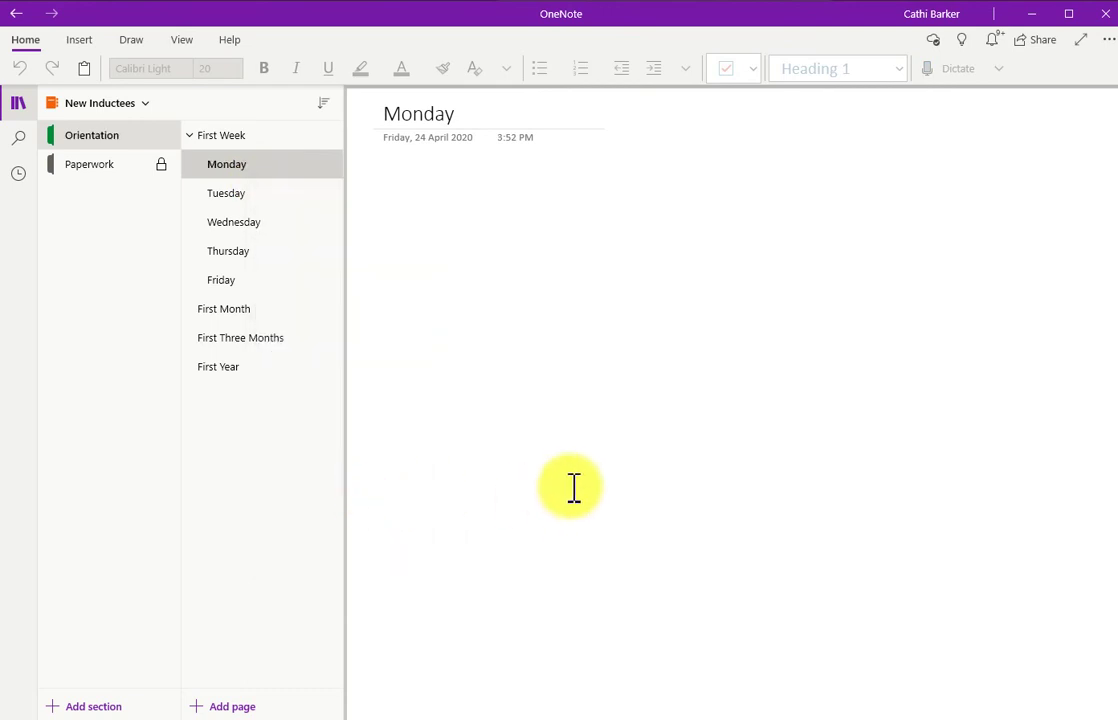
# - View Tuesday and Friday, then return to Monday and show its page options
pyautogui.click(243, 197)
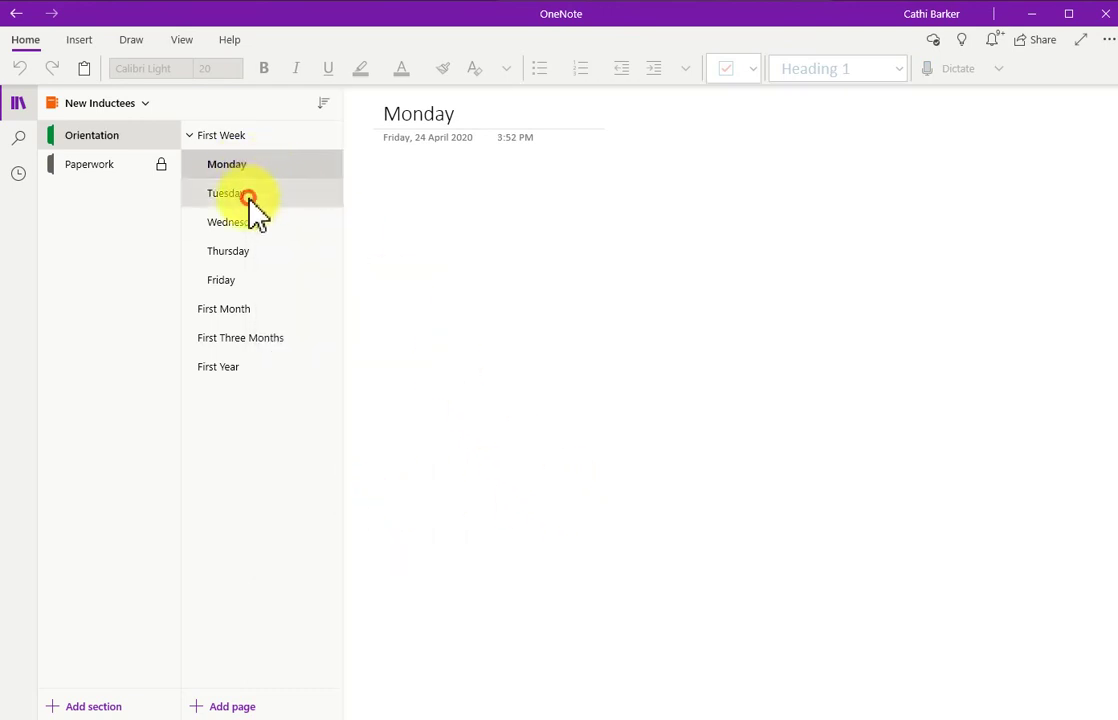
pyautogui.click(228, 283)
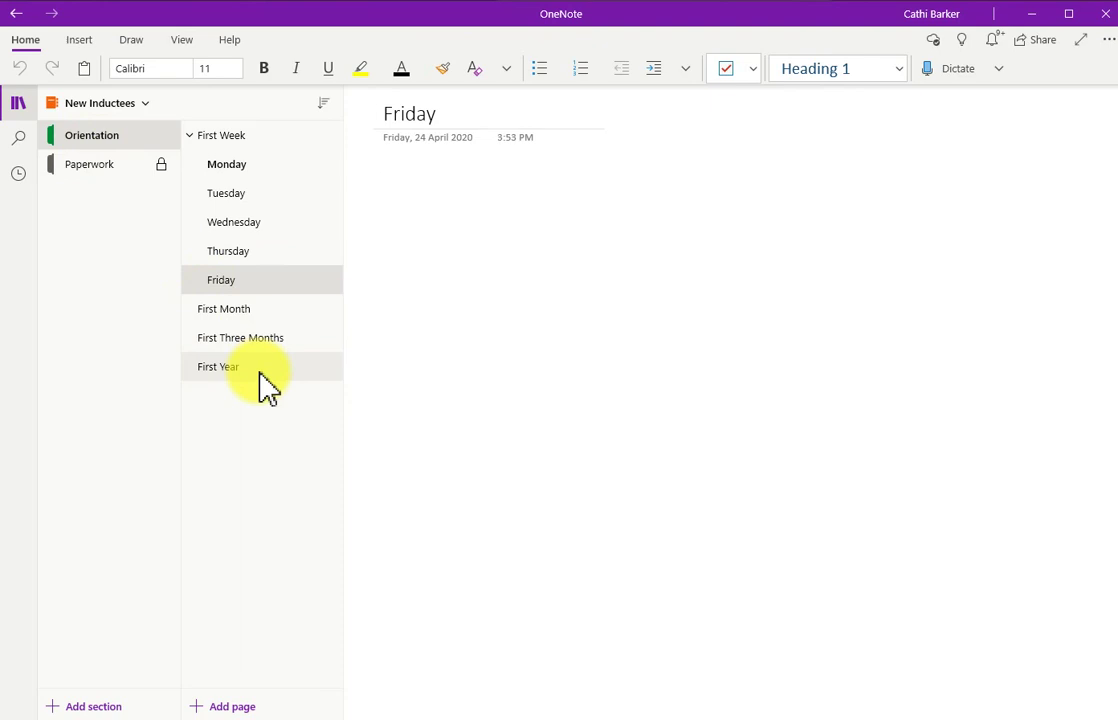
pyautogui.click(231, 172)
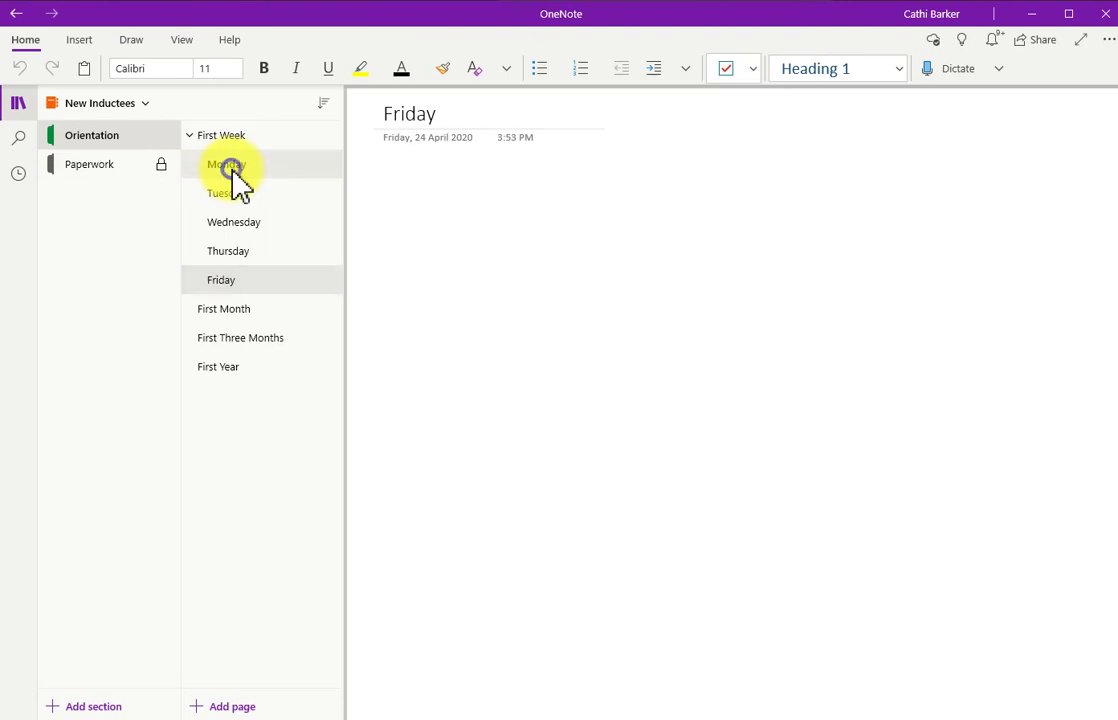
pyautogui.rightClick(231, 172)
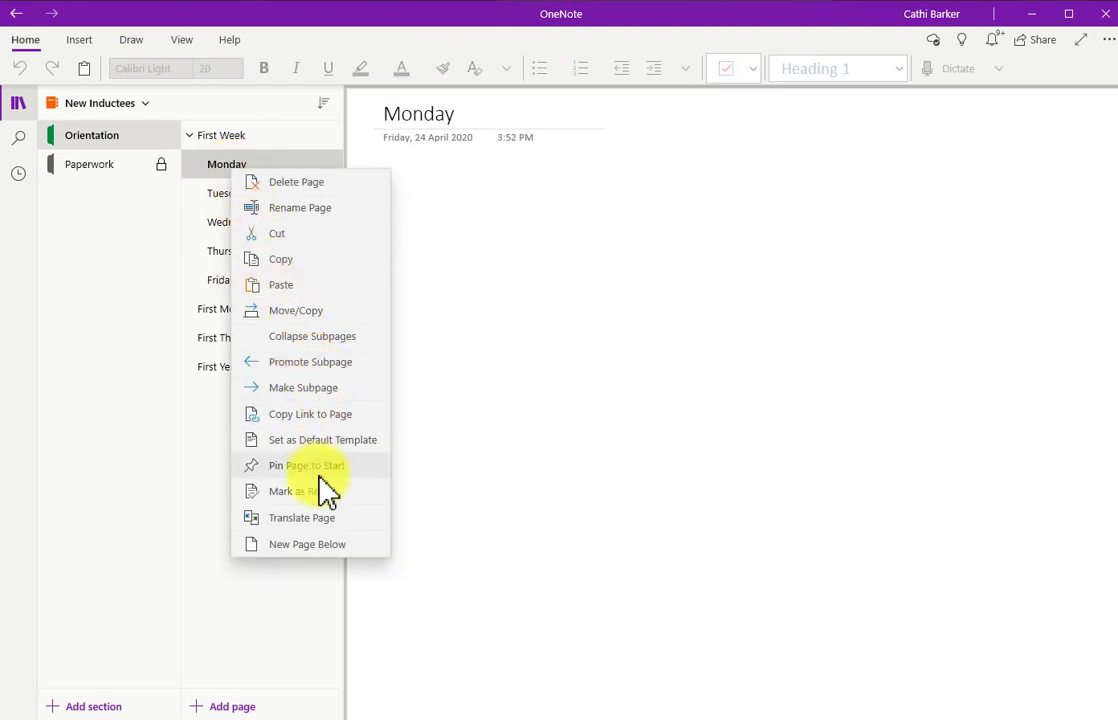